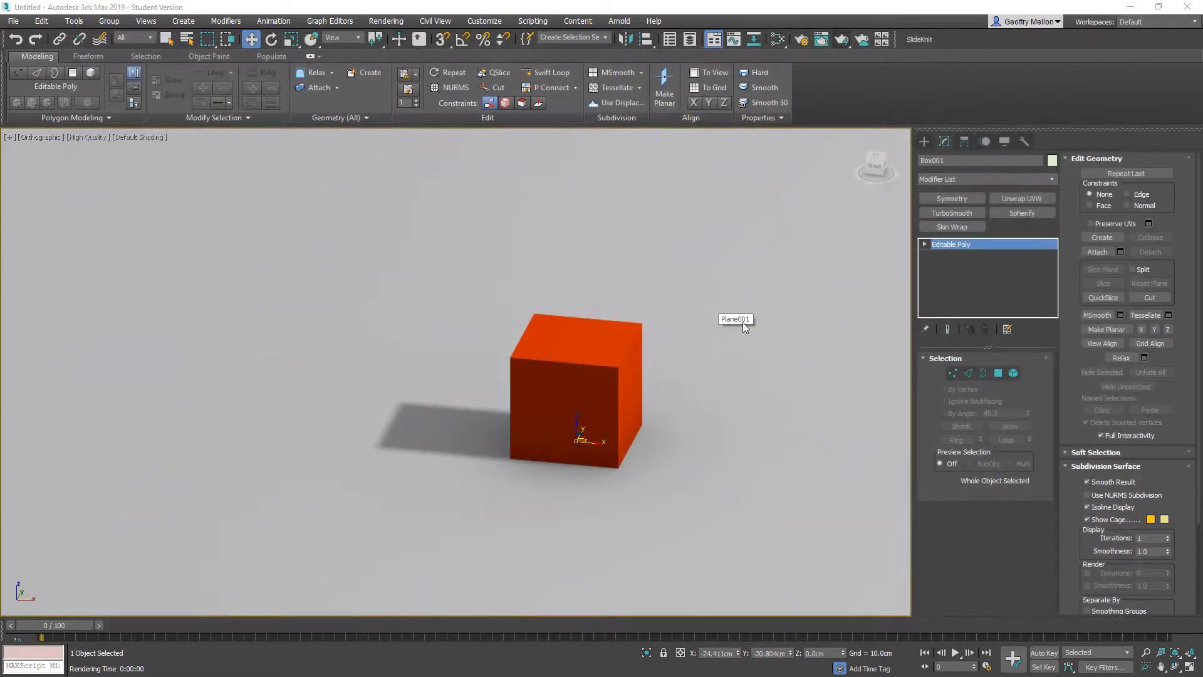
Minimise the modeling ribbon to its panel titles so the viewport gets more room
middle_click_drag(776, 288, 666, 284, "alt")
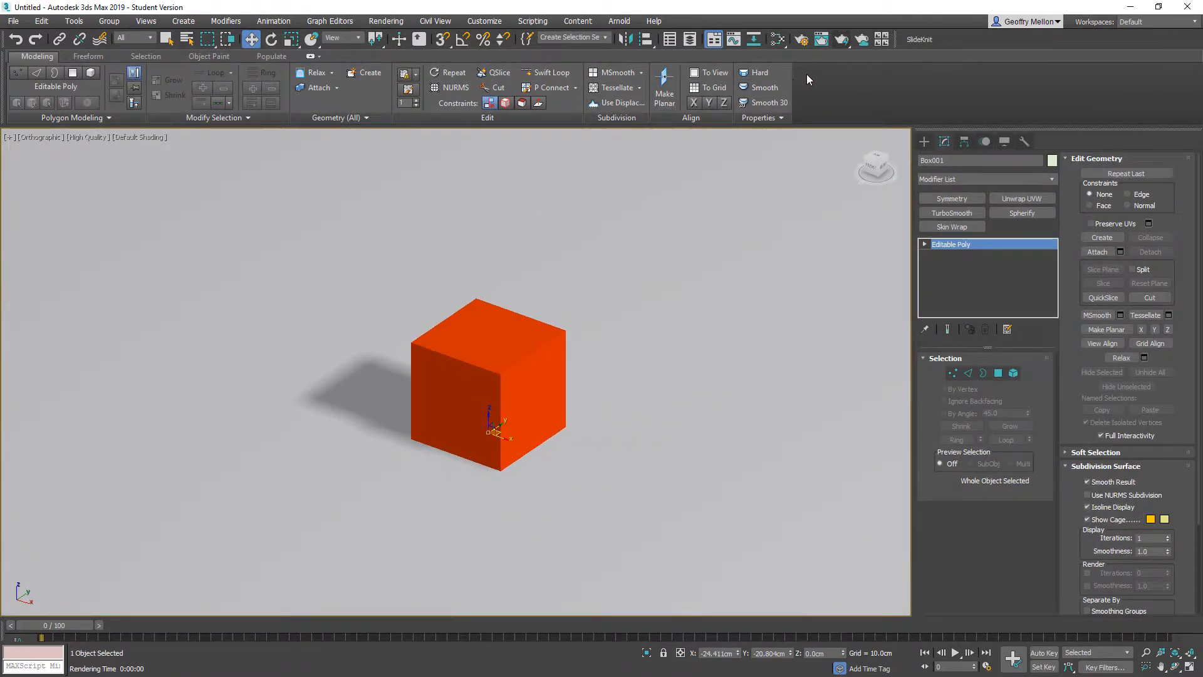
left_click(310, 56)
middle_click_drag(693, 297, 661, 277, "alt")
Examine the shading along the orange box's hard edges and upper corner, up close and from different angles
scroll(540, 324, "up", 4)
scroll(578, 255, "up", 5)
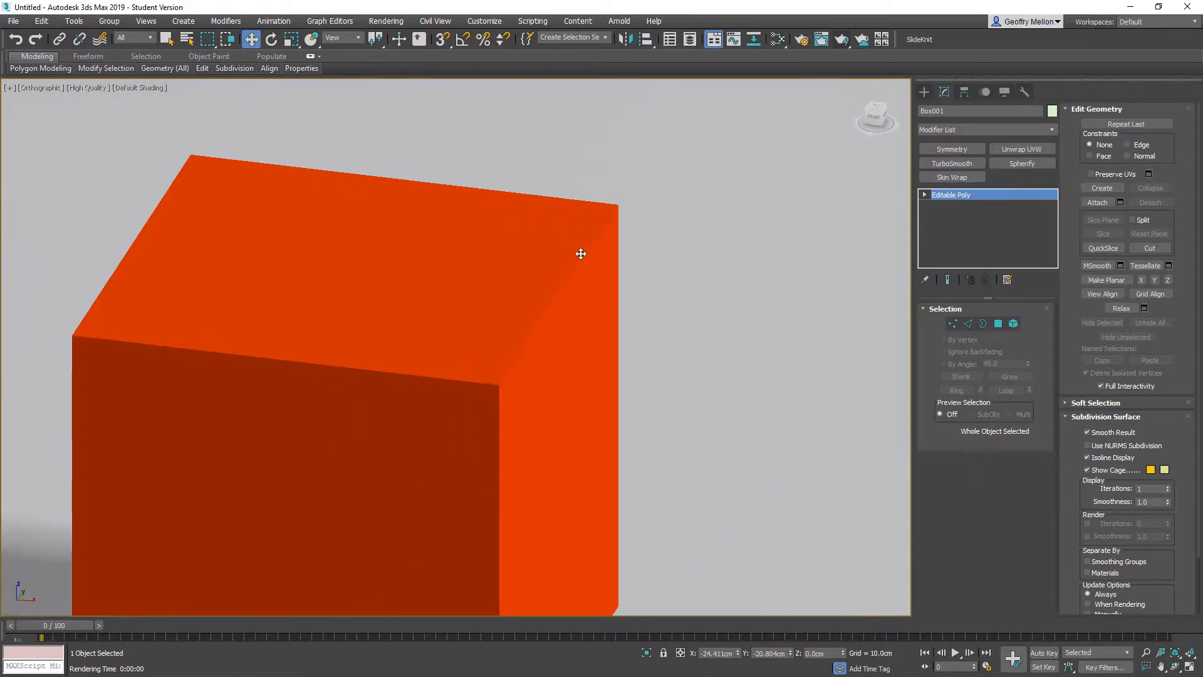
key("F4")
scroll(554, 304, "up", 6)
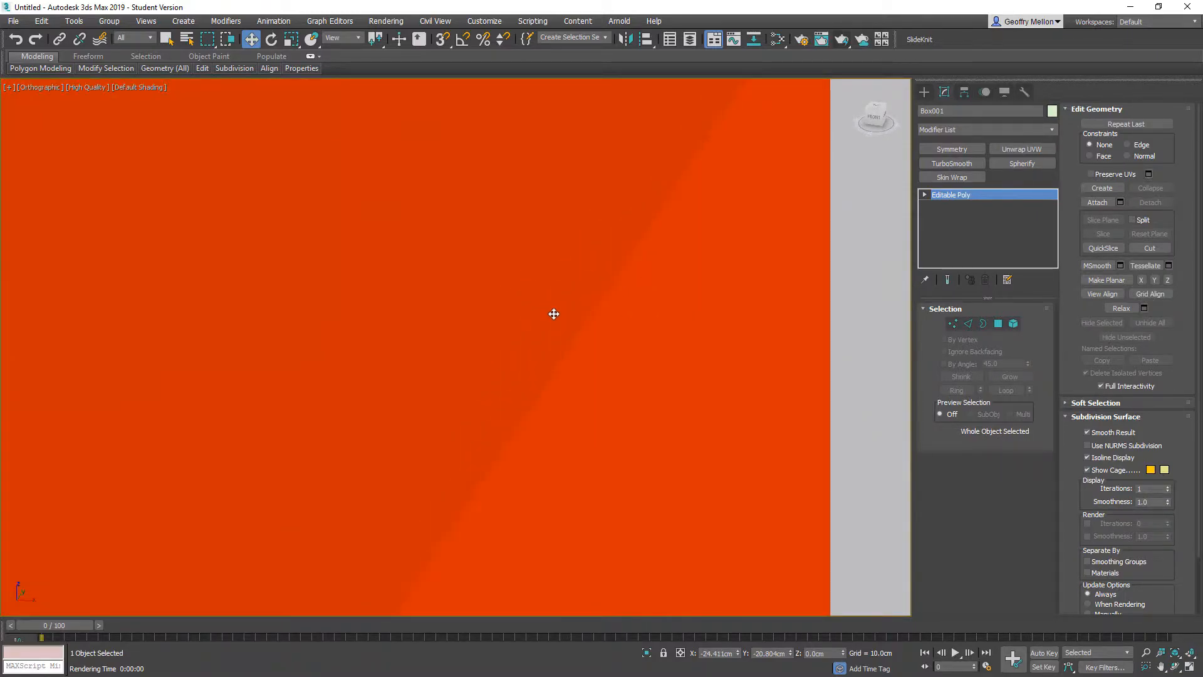
middle_click_drag(551, 314, 683, 237)
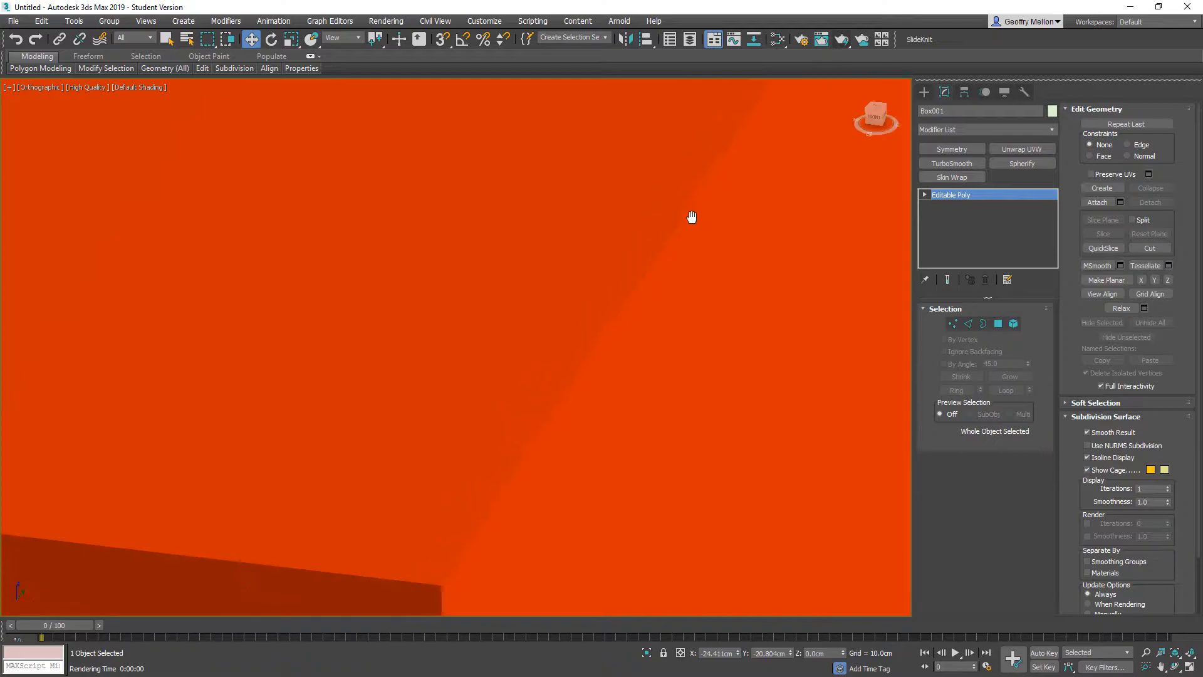
scroll(545, 352, "down", 10)
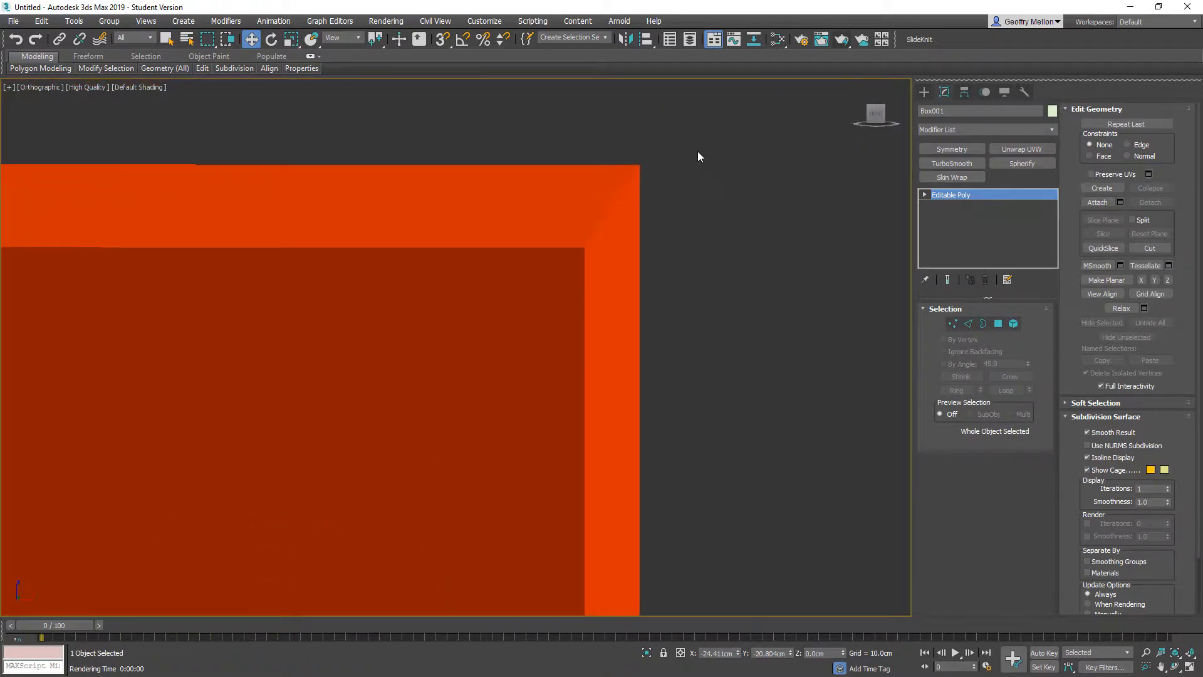
scroll(697, 152, "up", 5)
scroll(497, 224, "up", 3)
middle_click_drag(371, 187, 564, 242)
scroll(569, 204, "up", 5)
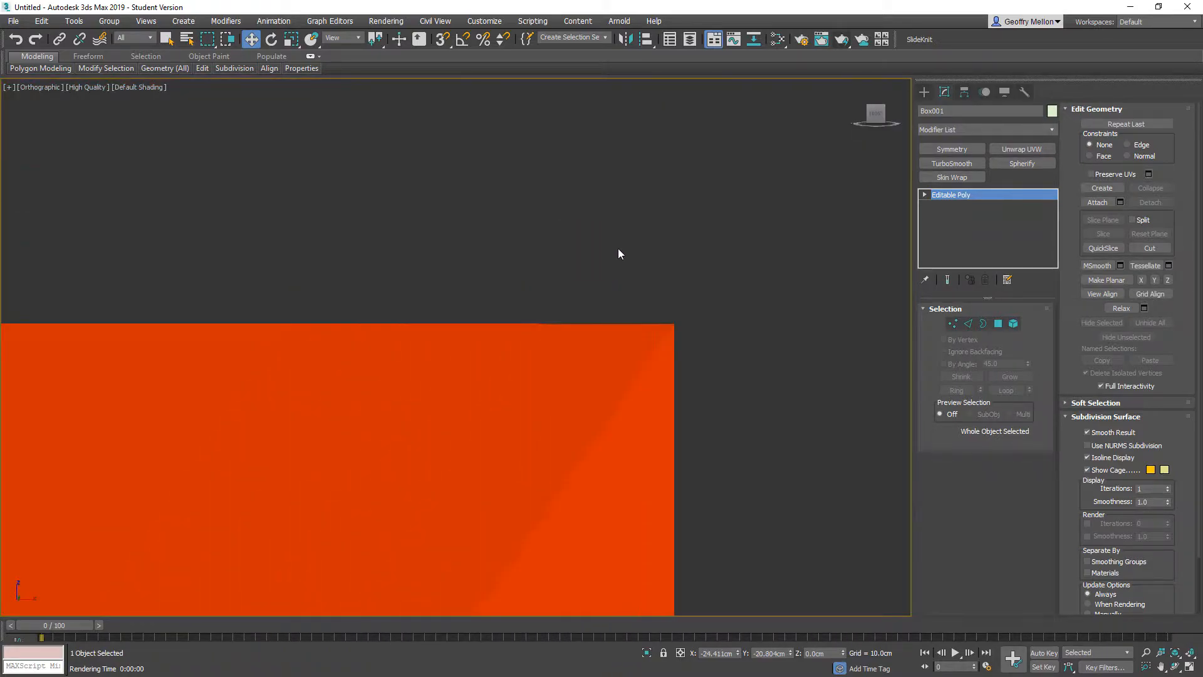
scroll(618, 248, "down", 5)
scroll(548, 333, "down", 7)
middle_click_drag(523, 306, 685, 215)
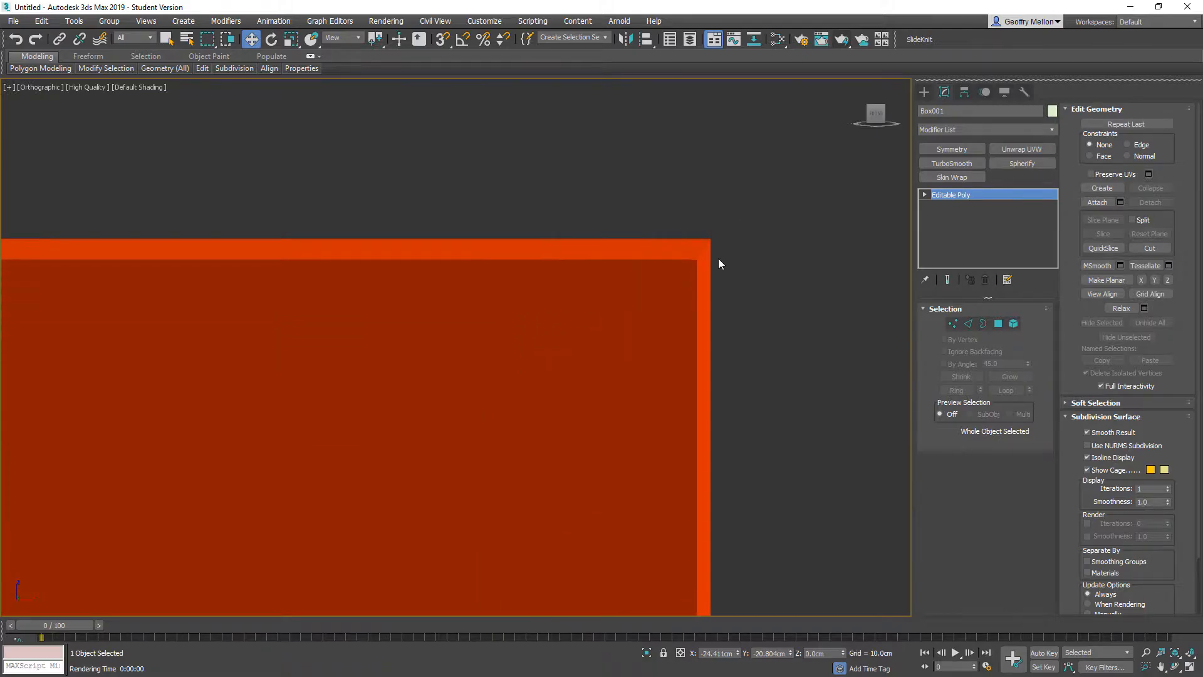
scroll(691, 296, "down", 10)
middle_click_drag(693, 309, 623, 359)
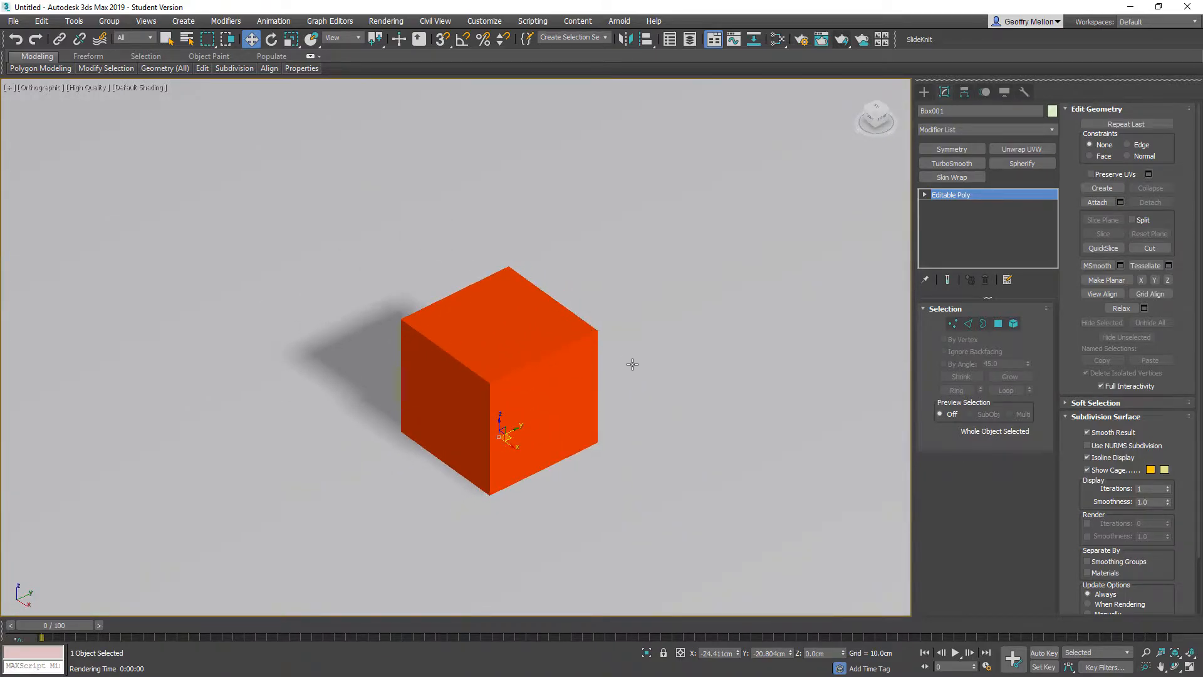
Rotate the box about its vertical axis to about 25 degrees, checking how its edges catch the light
key("e")
left_click_drag(505, 444, 581, 344)
middle_click_drag(580, 344, 524, 330, "alt")
scroll(524, 330, "up", 5)
middle_click_drag(468, 433, 564, 272)
scroll(530, 311, "up", 3)
middle_click_drag(442, 349, 532, 309)
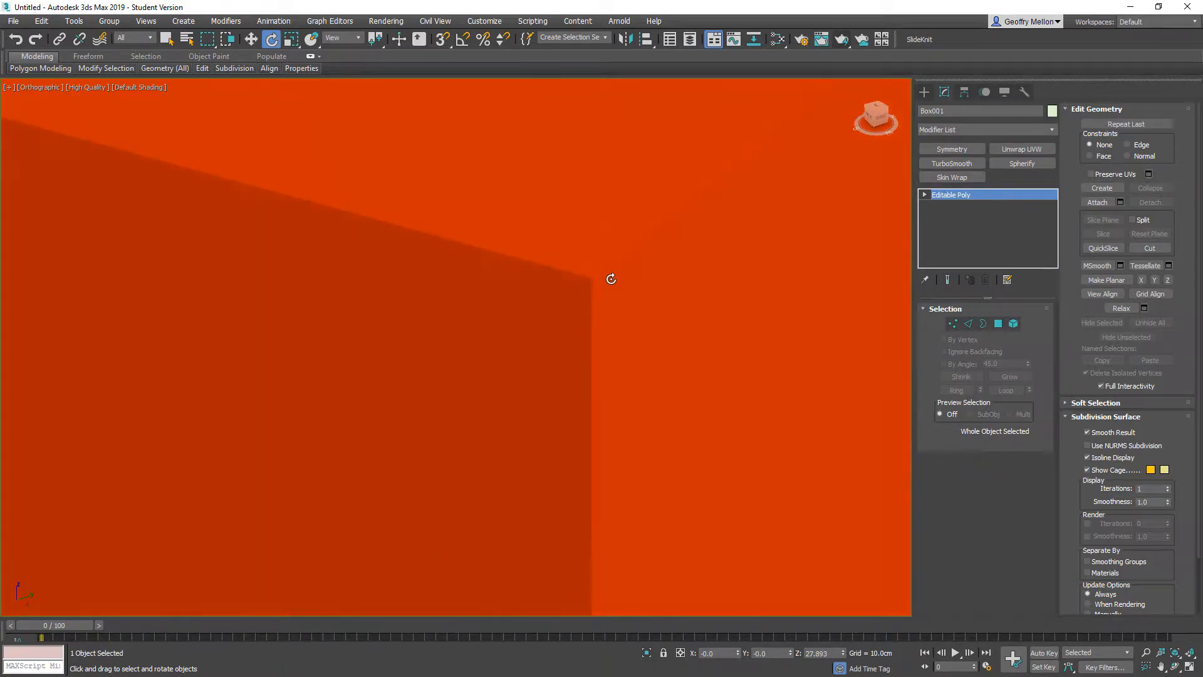
scroll(611, 279, "down", 10)
scroll(594, 282, "up", 10)
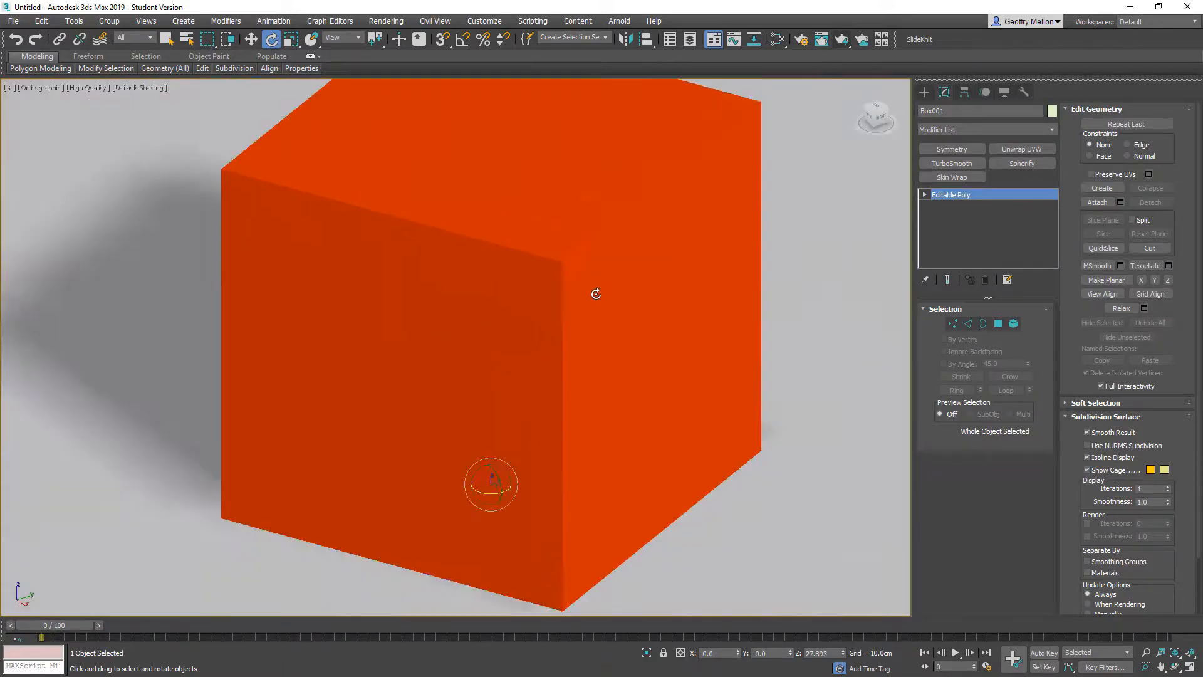
scroll(596, 294, "down", 3)
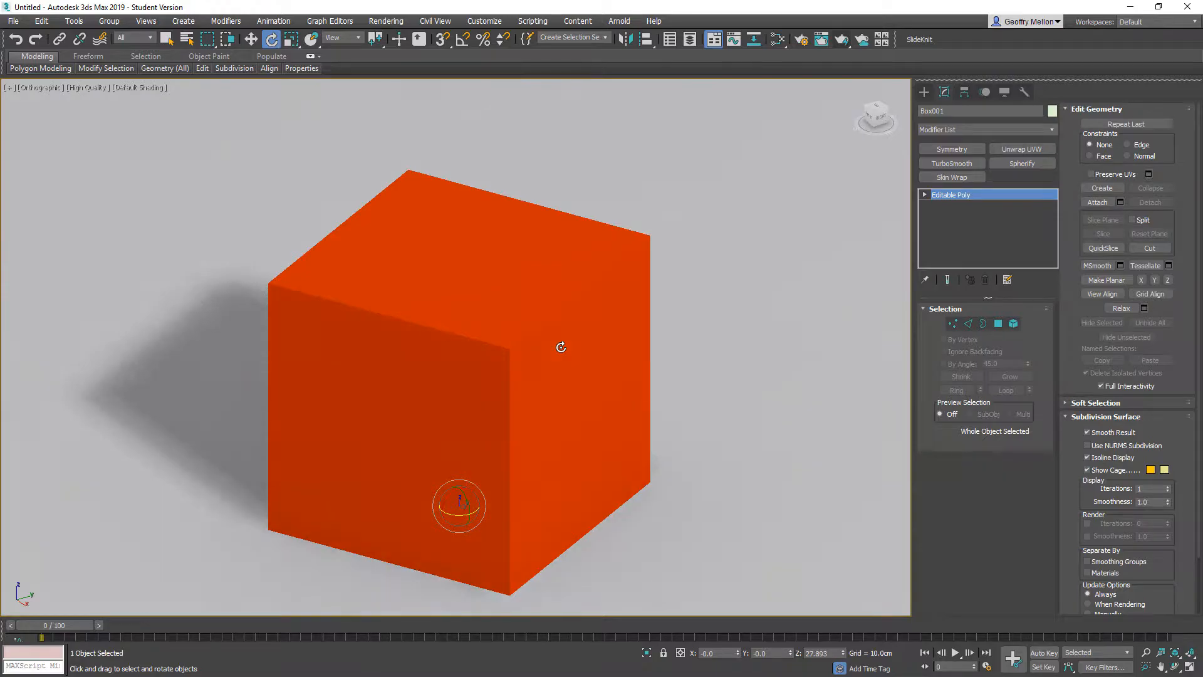
left_click_drag(460, 516, 458, 510)
Lower the Glossiness of the box's standard material to 34 in the Slate Material Editor and close the editor
key("m")
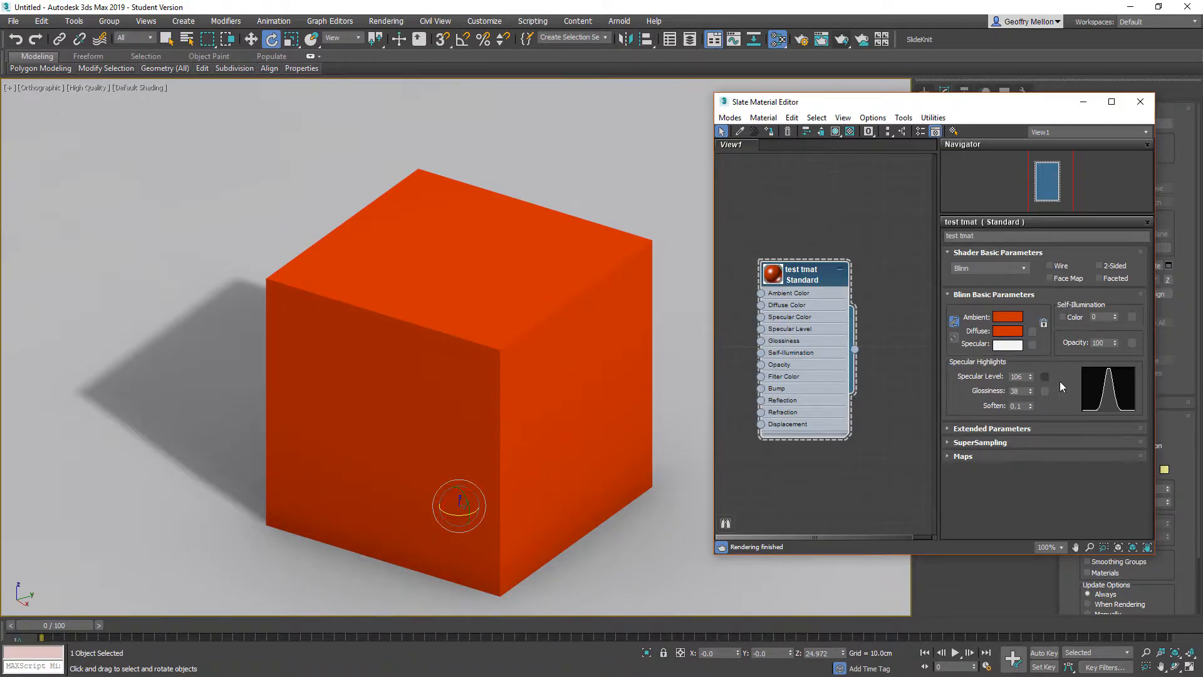
mouse_move(1030, 390)
left_mouse_down()
mouse_move(1041, 406)
mouse_move(1044, 392)
left_mouse_up()
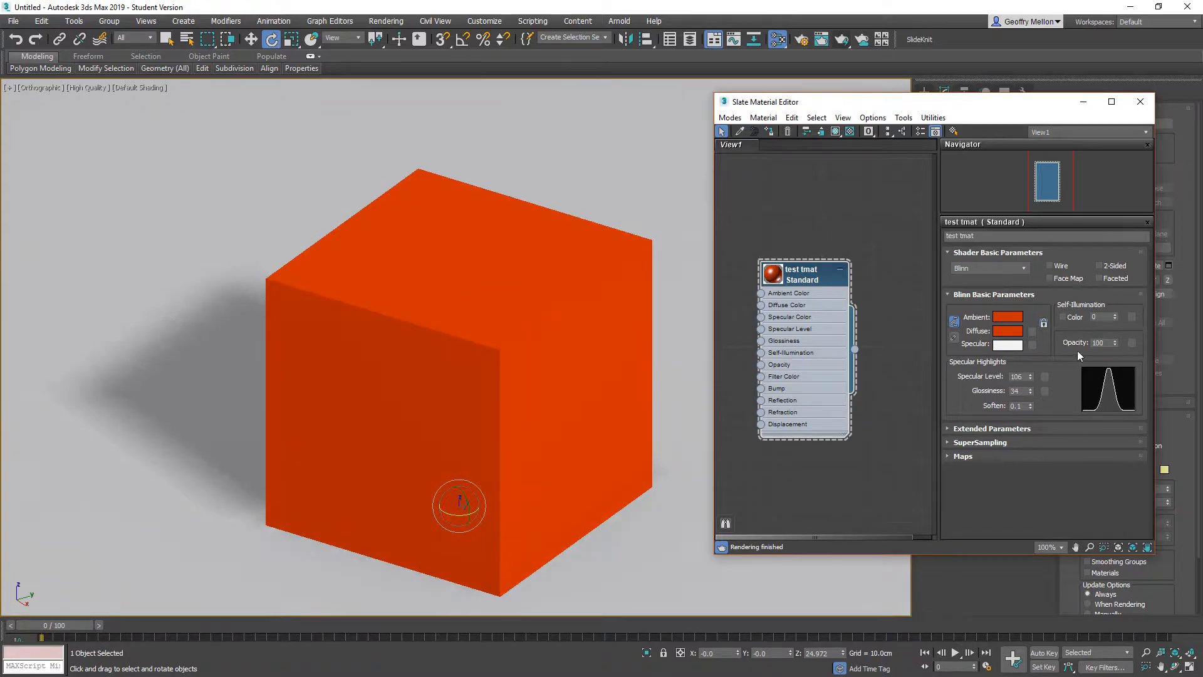
left_click(1141, 101)
Add a TurboSmooth modifier to the box
middle_click_drag(569, 268, 551, 245)
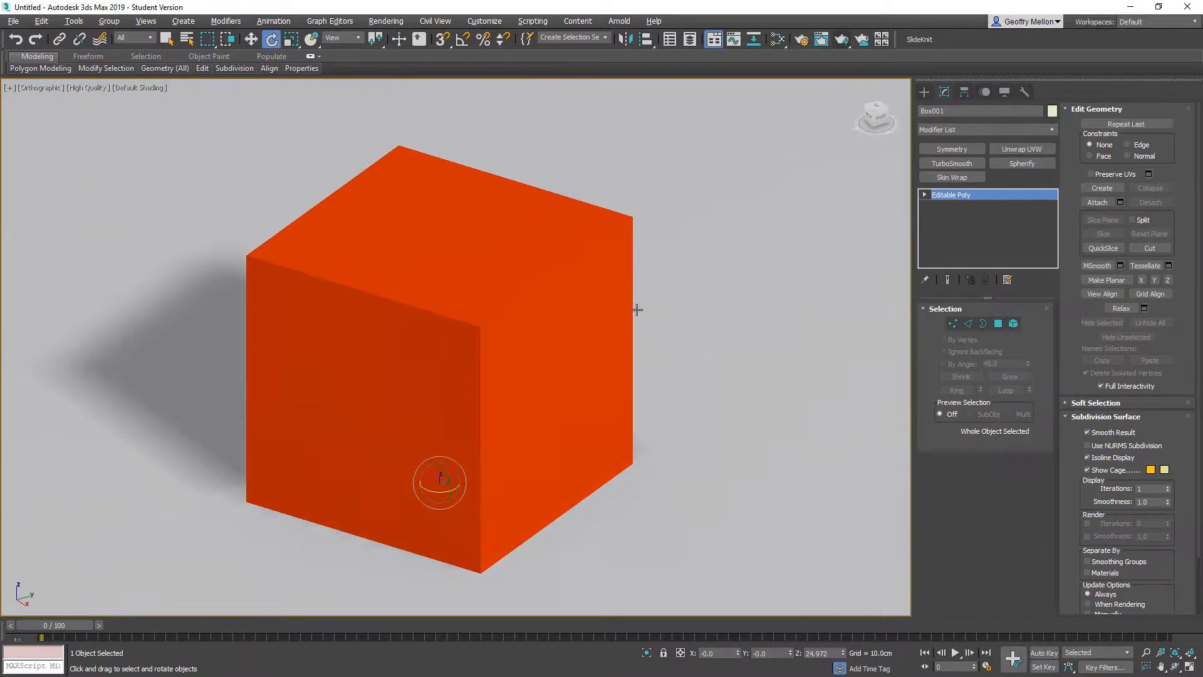
middle_click_drag(642, 307, 633, 309, "alt")
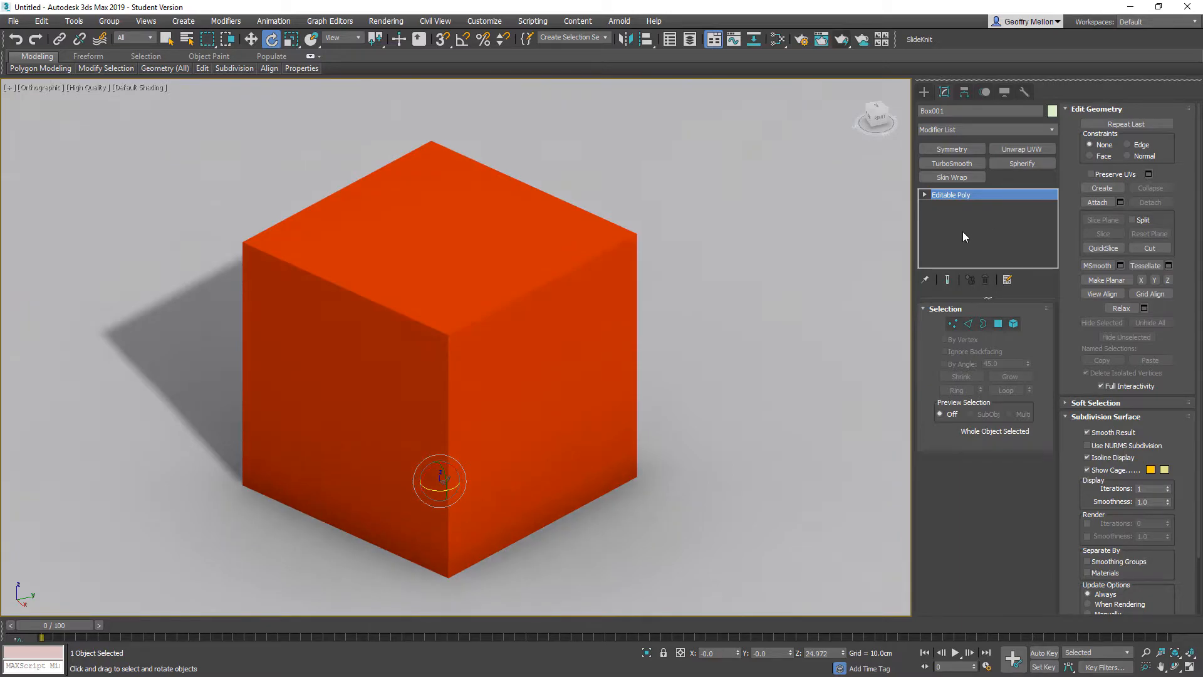
mouse_move(663, 328)
middle_mouse_down()
mouse_move(637, 303)
mouse_move(715, 341)
middle_mouse_up()
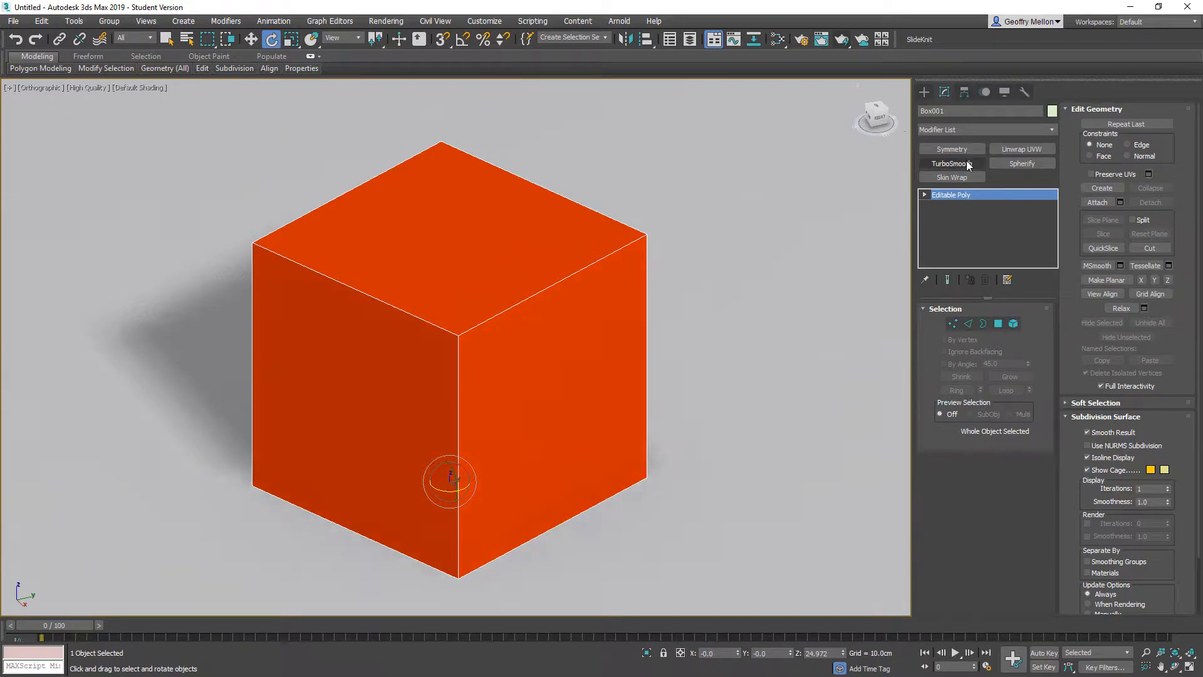
left_click(979, 130)
left_click(982, 125)
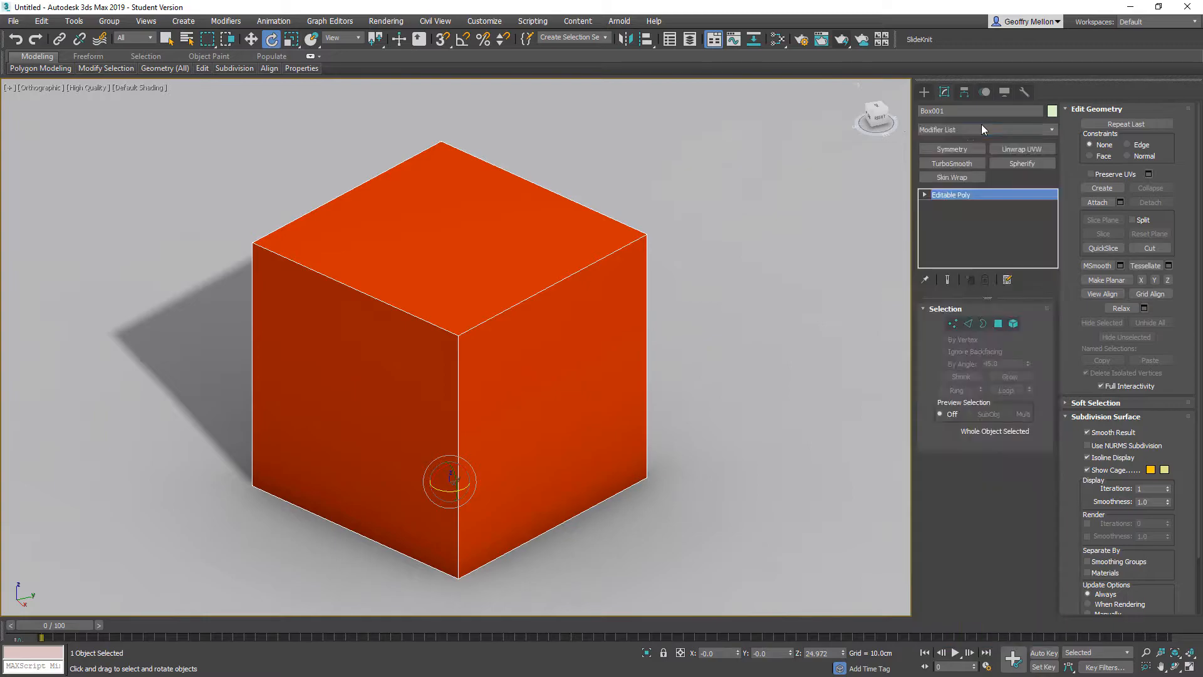
left_click(941, 163)
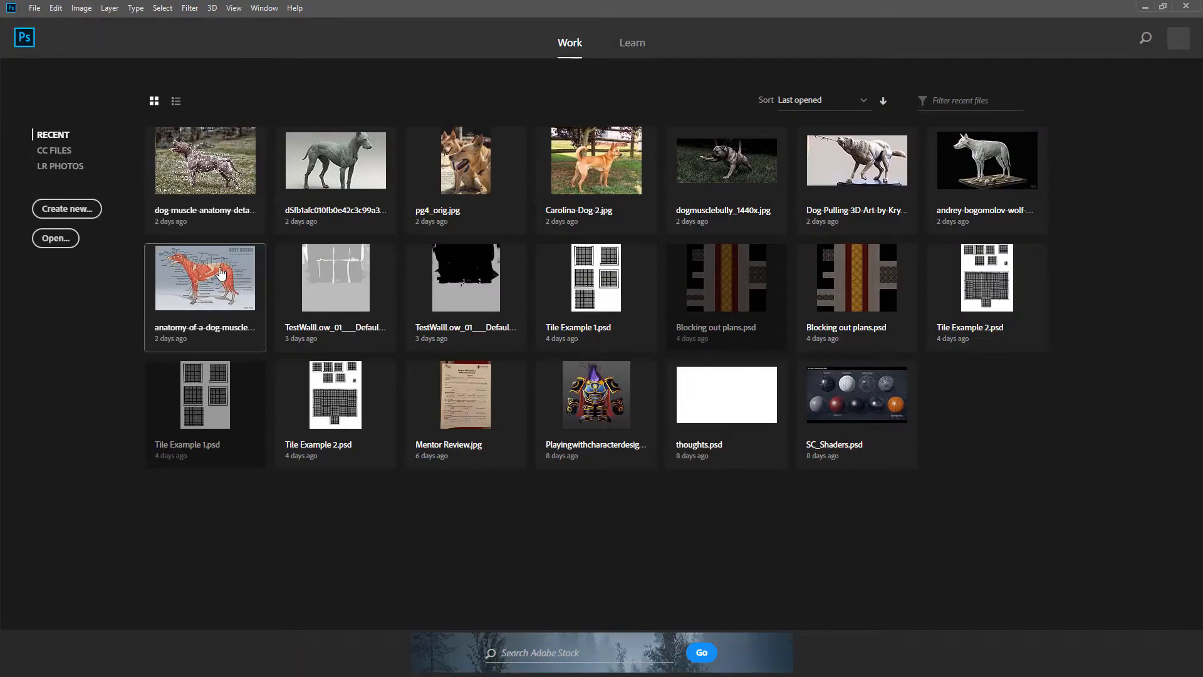
Switch to Photoshop and create a white 1088 x 806 pixel document at 72 ppi with a new empty layer
key("ctrl+n")
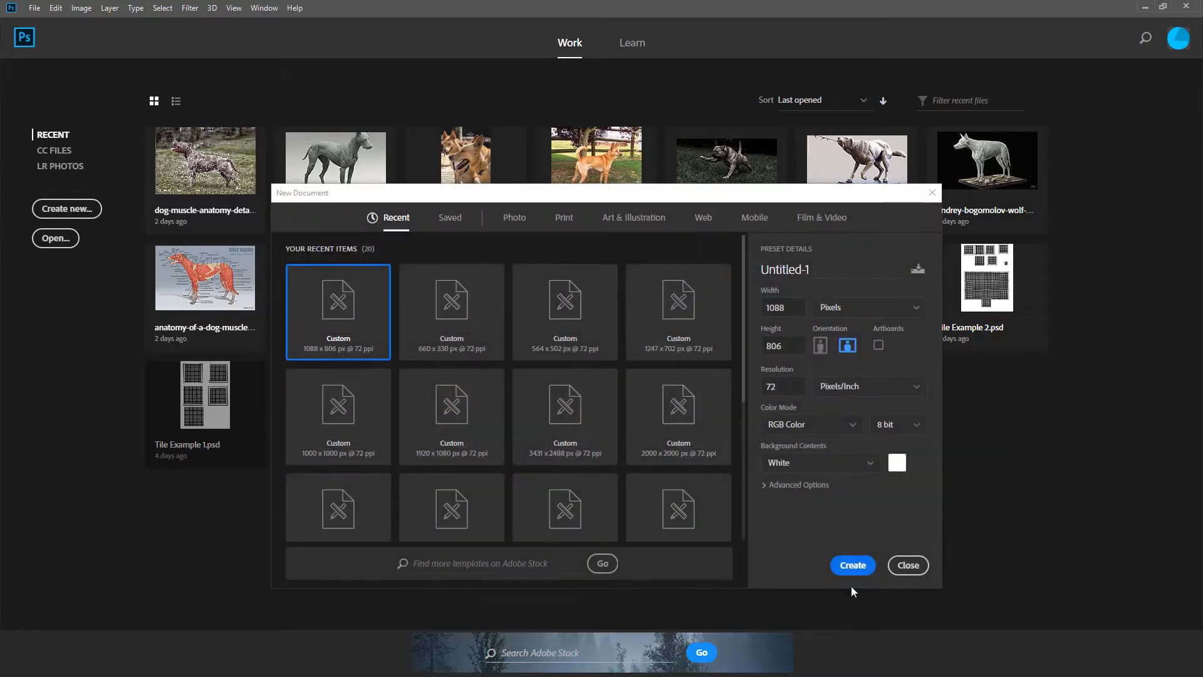
left_click(849, 568)
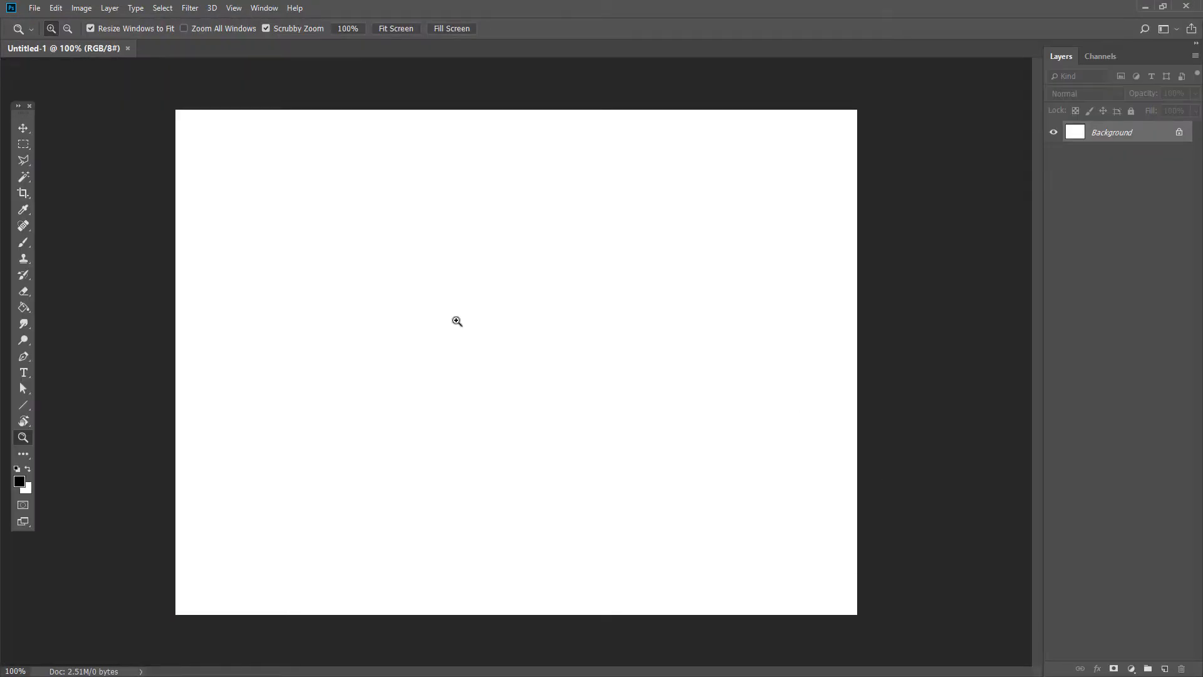
left_click(1166, 668)
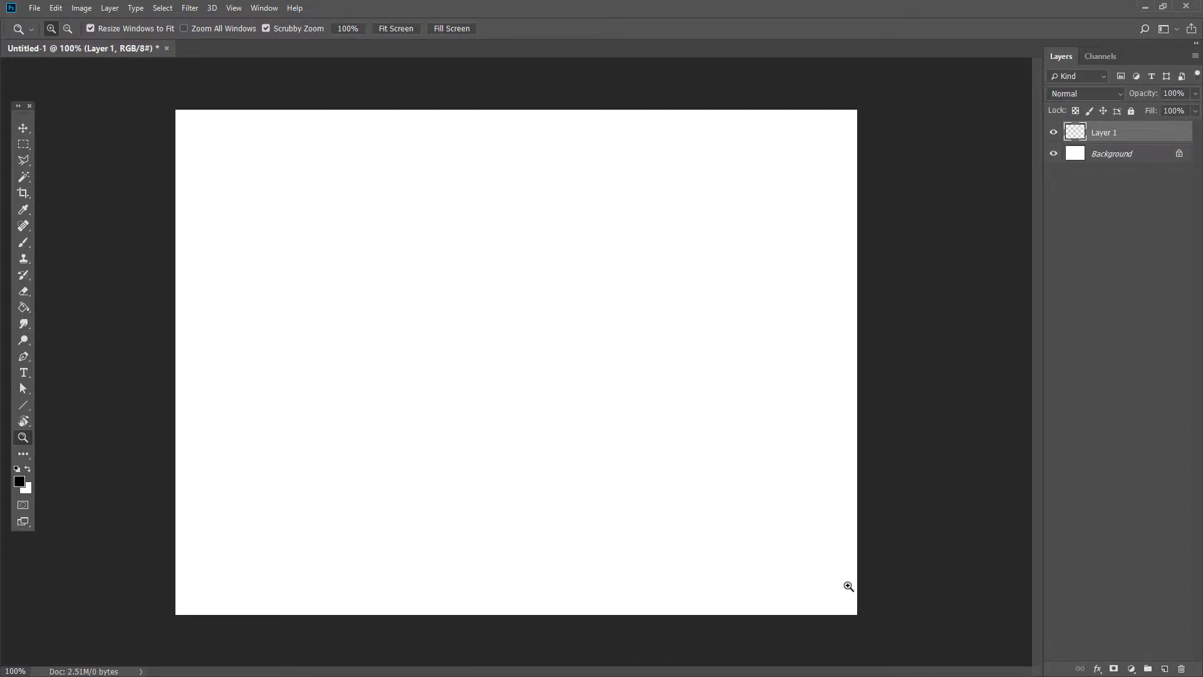
Paint small black brush dots marking the corner points and edge midpoints of two adjoining sides of a square
key("b")
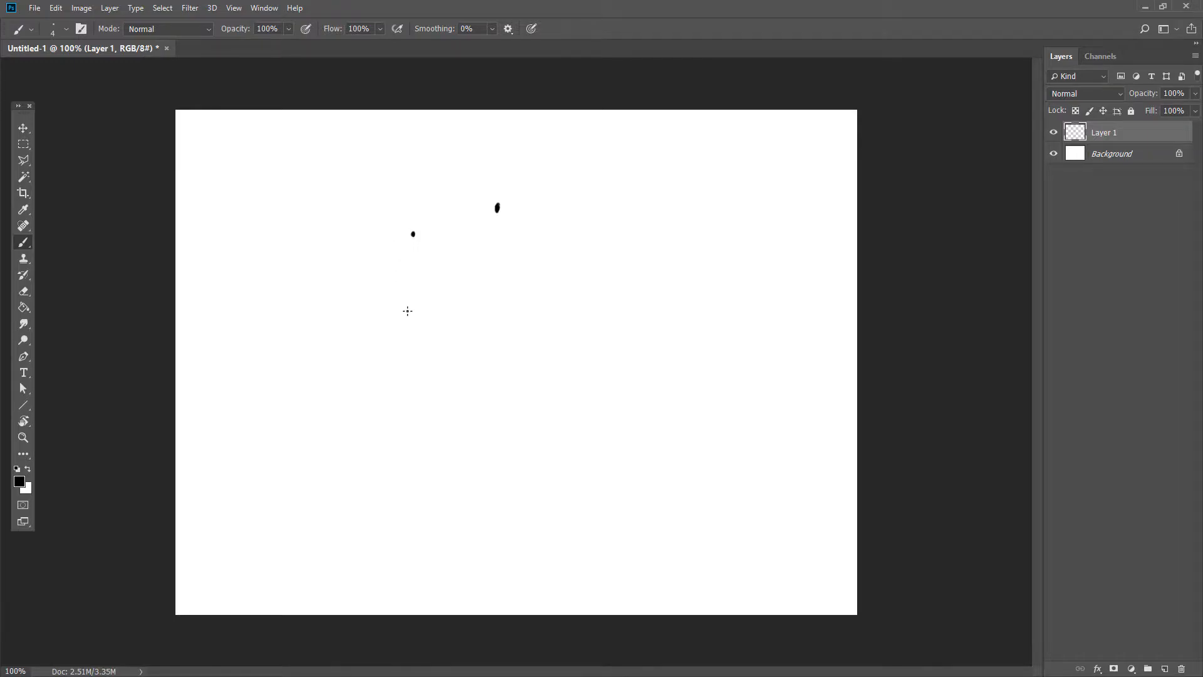
key("ctrl+z")
left_click(441, 209, "shift")
key("ctrl+z")
left_click(439, 205)
left_click(480, 205, "shift")
key("ctrl+z")
Draw a black square of straight brush lines beside the dots and divide it into four cells with a cross
left_click(772, 206)
left_click(680, 202, "shift")
left_click(681, 295, "shift")
left_click(769, 299, "shift")
left_click(772, 207, "shift")
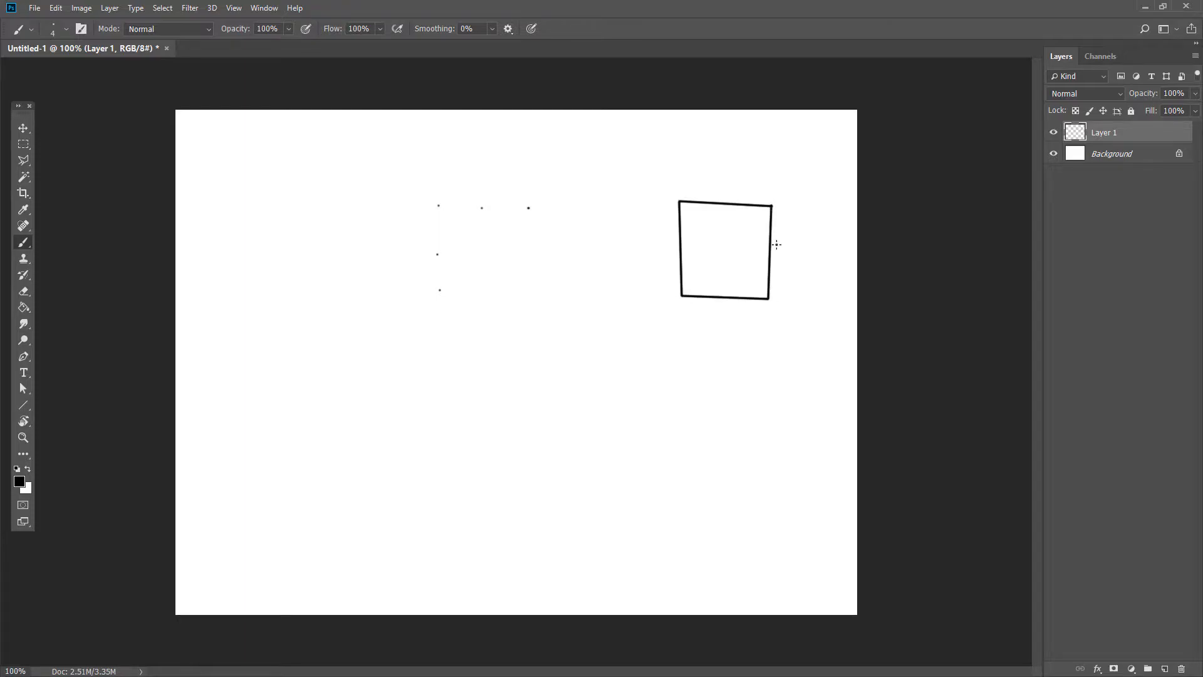
left_click(678, 247, "shift")
left_click(724, 297, "shift")
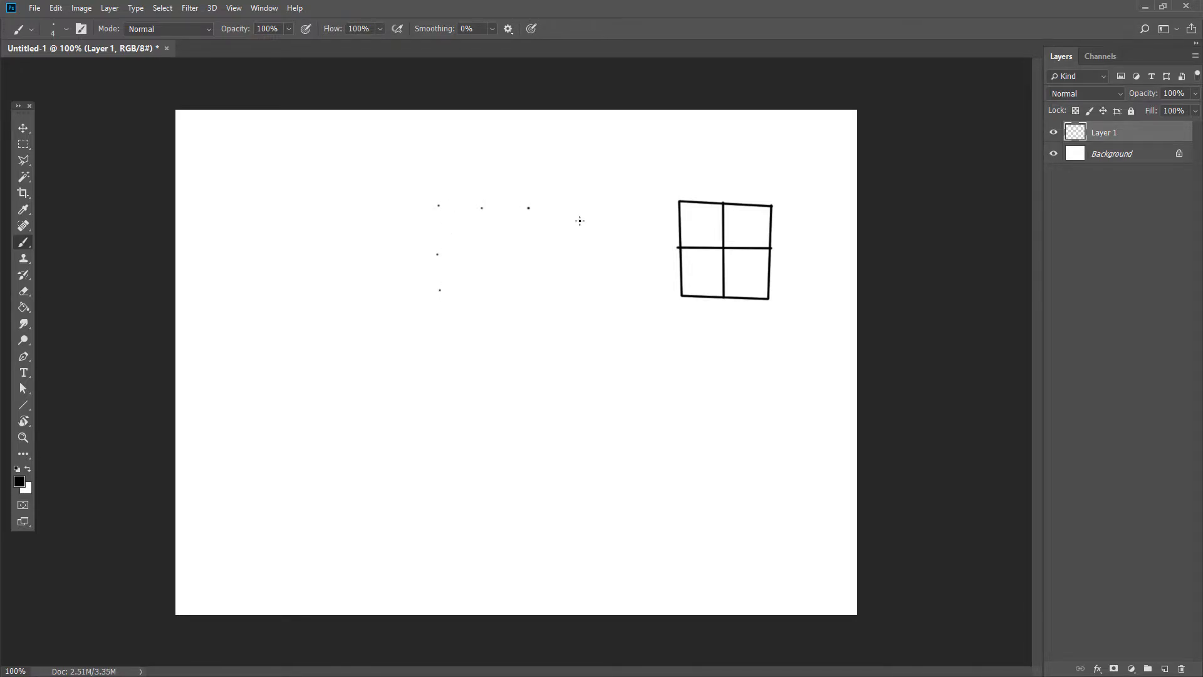
Set the foreground colour to red, ac2020
left_click(482, 208)
left_click(18, 481)
left_click(230, 121)
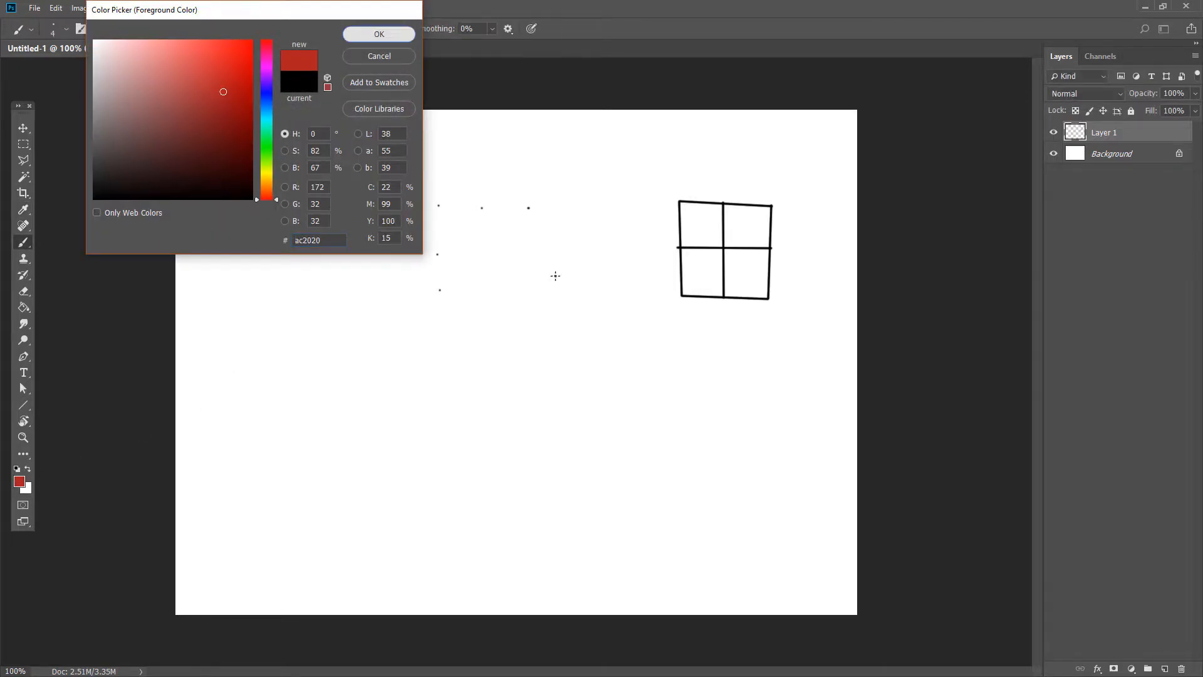
left_click(379, 34)
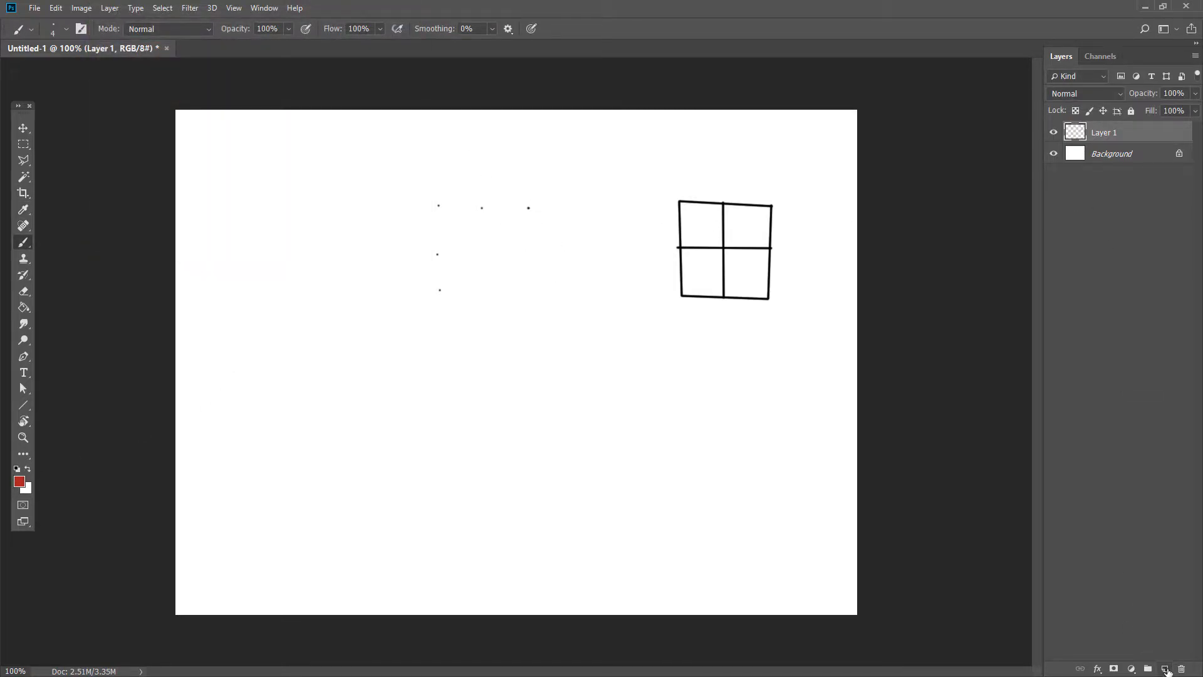
Add a layer beneath Layer 1 and draw a red four-sided outline through the black dots on it
left_click(1165, 669)
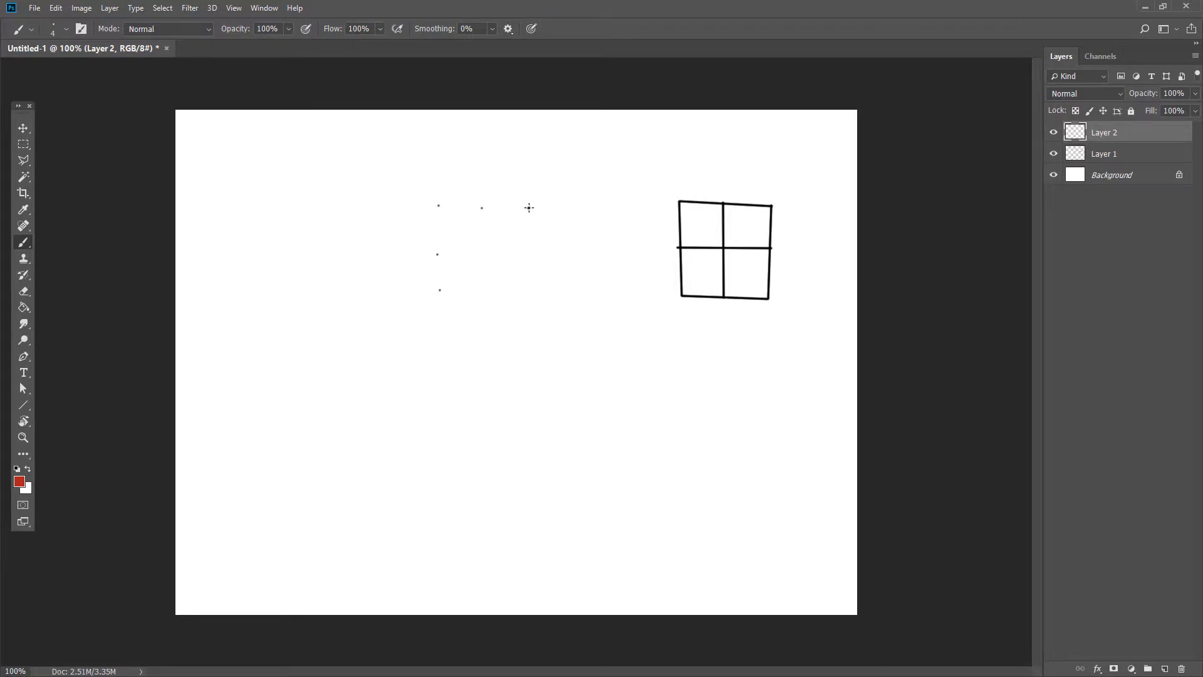
left_click_drag(1126, 138, 1131, 159)
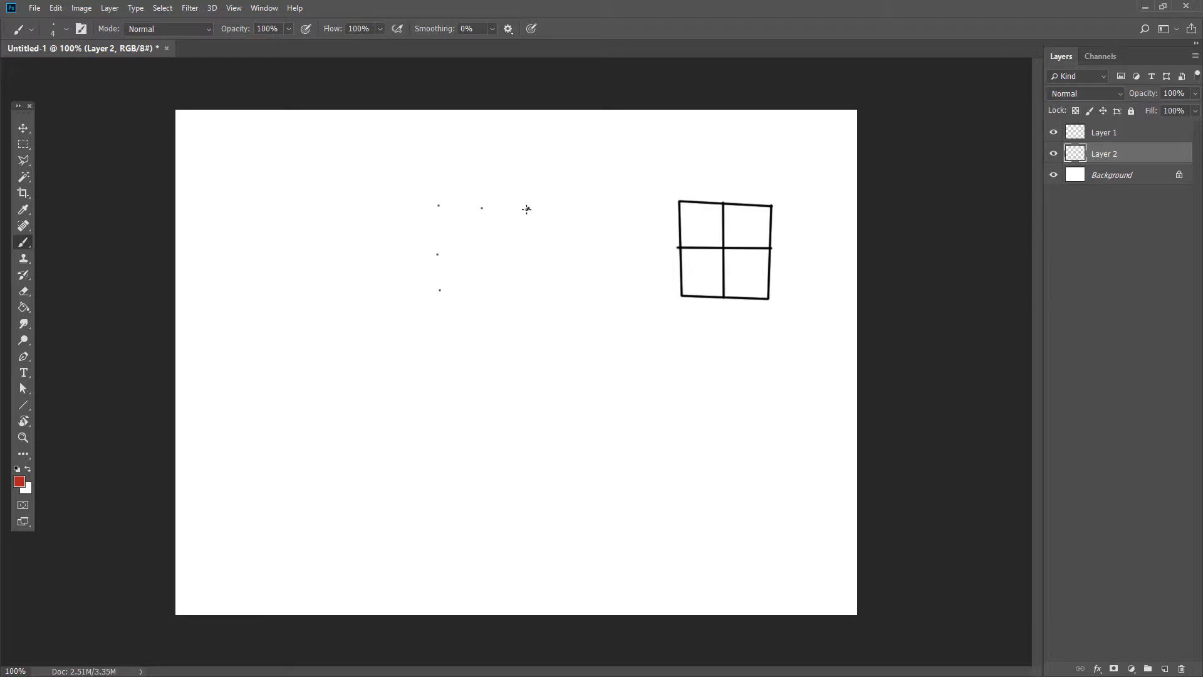
left_click(436, 205, "shift")
left_click(438, 289, "shift")
left_click(526, 287, "shift")
left_click(530, 208, "shift")
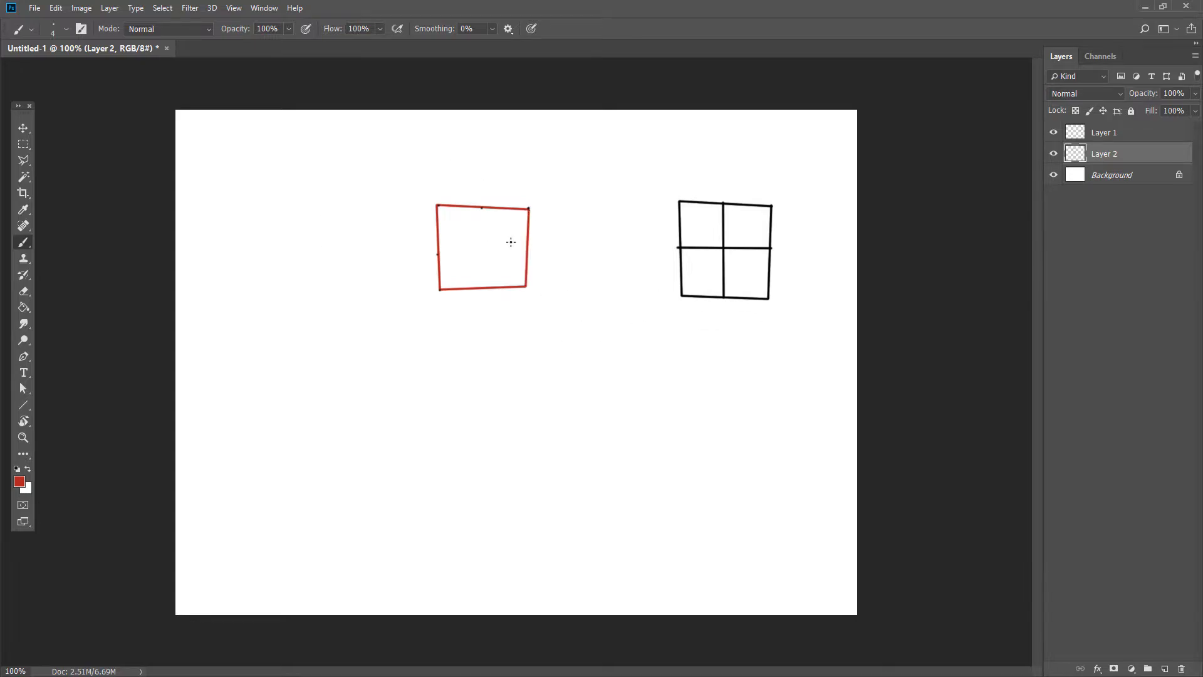
Undo the red outline's lower and right sides, keeping the two sides that run through the dots
key("ctrl+z")
key("ctrl+z")
key("ctrl+alt+z")
key("ctrl+alt+z")
Change the foreground colour to blue and paint a rounded curve inside the red corner, following both red lines
left_click(20, 481)
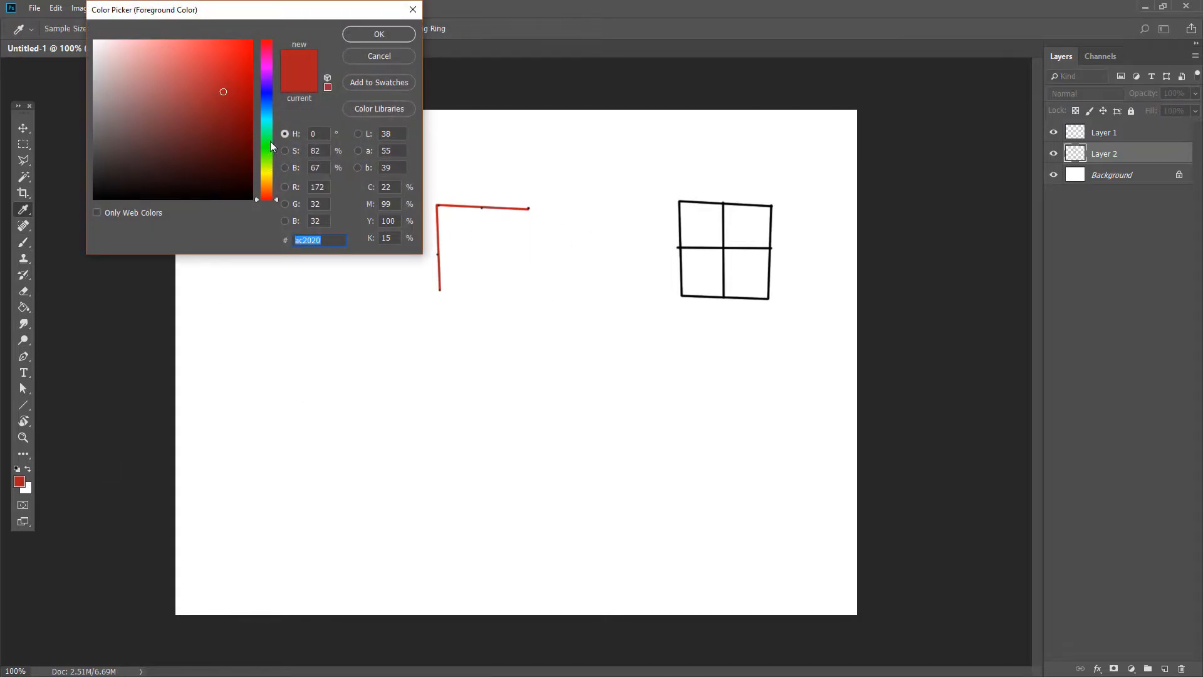
left_click(266, 94)
left_click(379, 34)
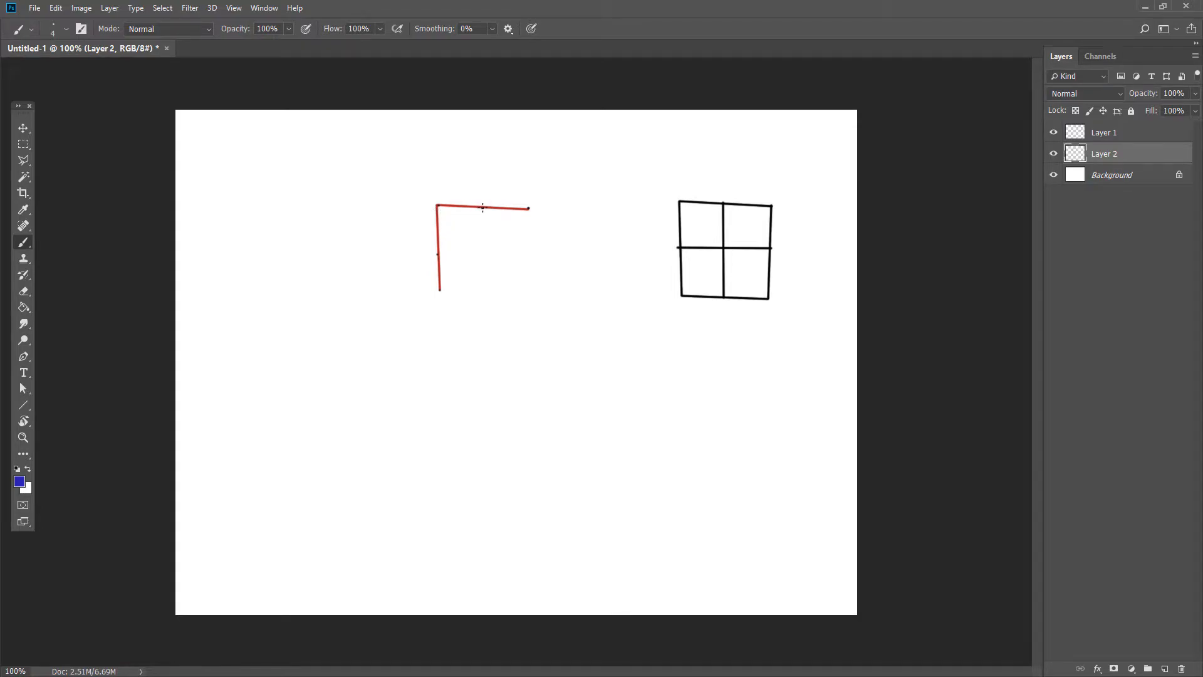
left_click_drag(483, 207, 463, 214)
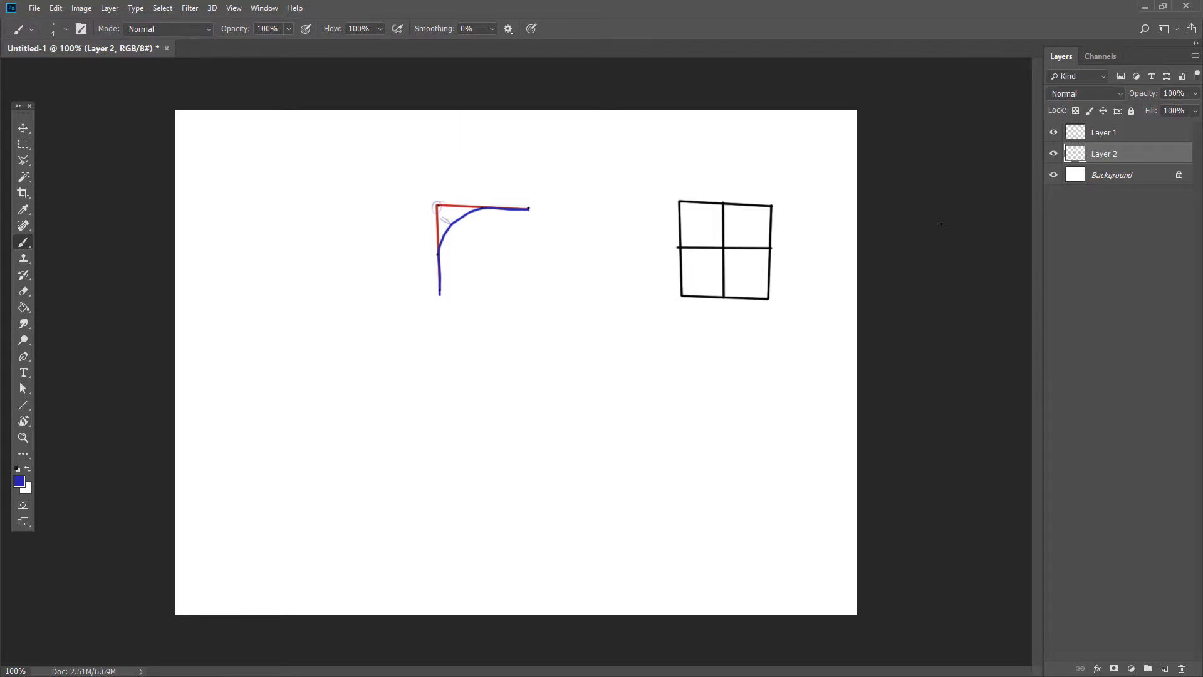
Switch back to 3ds Max and toggle the TurboSmooth modifier to compare the smoothed and unsmoothed box
left_click(1144, 8)
middle_click_drag(504, 300, 613, 290)
middle_click_drag(613, 290, 796, 237, "alt")
left_click(927, 195)
left_click(927, 196)
left_click(930, 196)
Re-enable TurboSmooth and show the end result while the Editable Poly level is selected
middle_click_drag(831, 275, 776, 234)
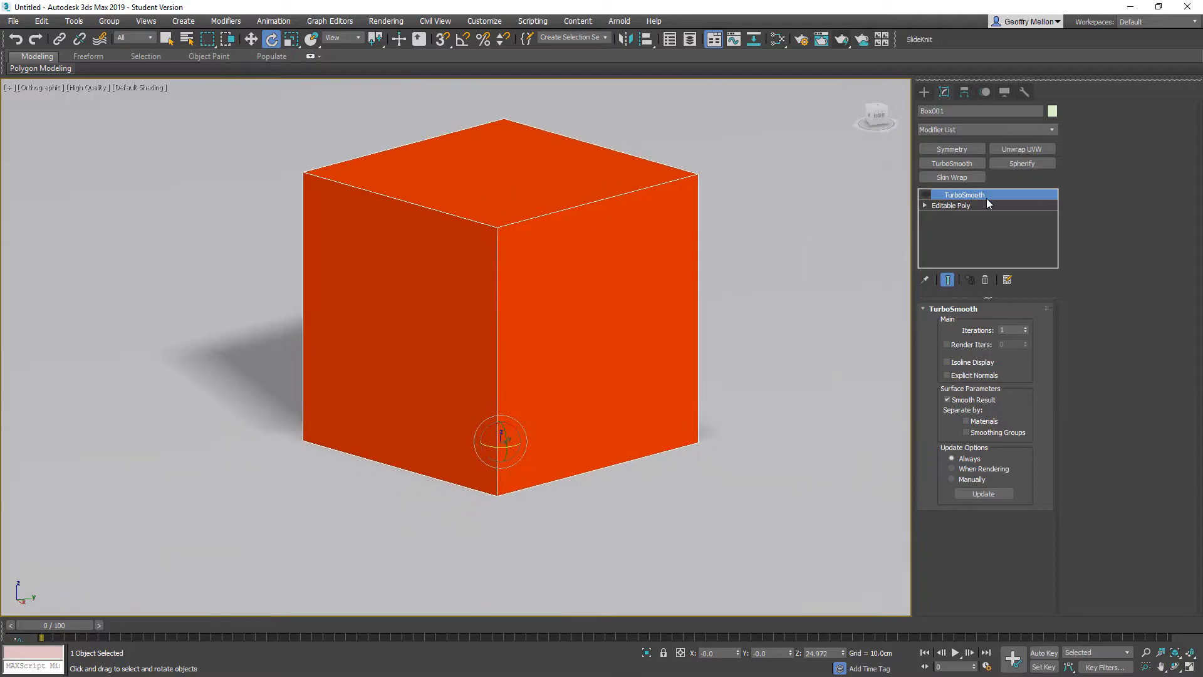
left_click(927, 195)
left_click(951, 205)
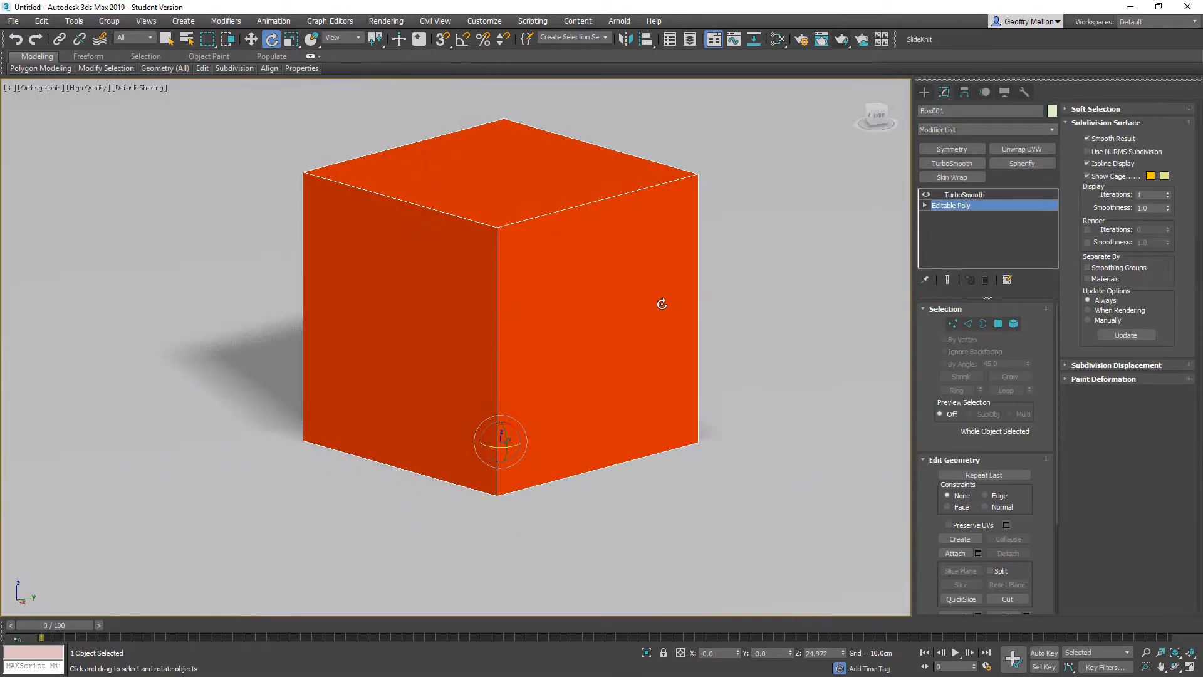
left_click(949, 278)
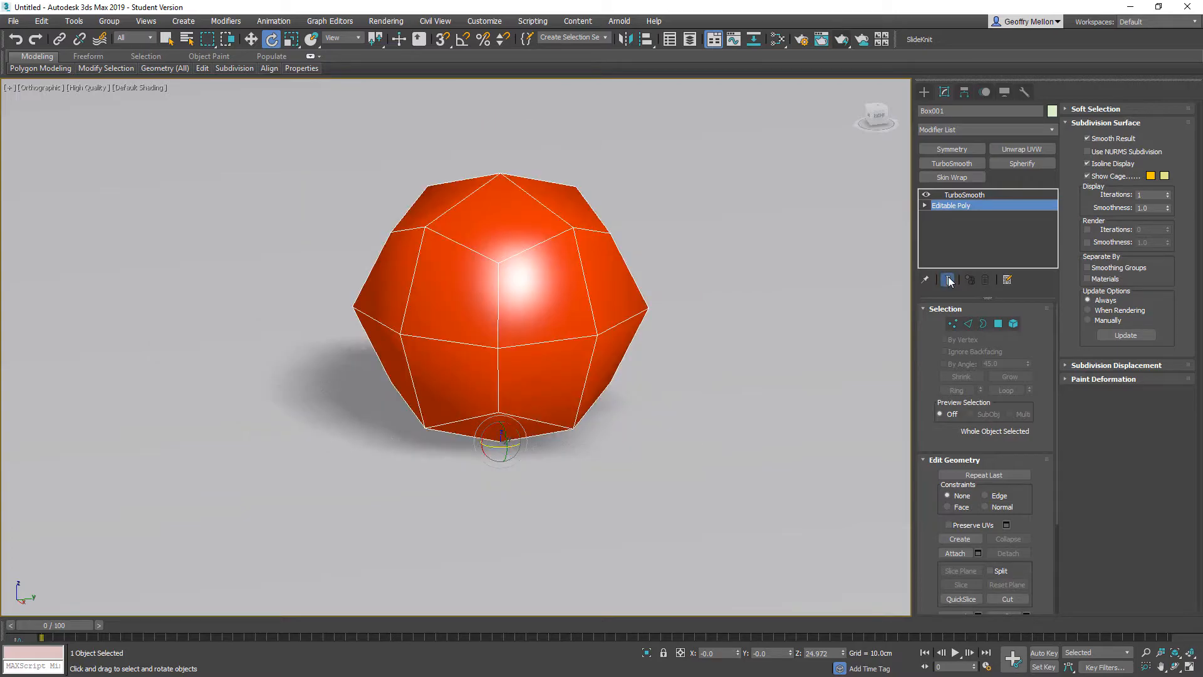
Enter the box's edge sub-object level and hide all unselected objects so only the box remains
mouse_move(666, 282)
middle_mouse_down("alt")
mouse_move(586, 255)
mouse_move(668, 299)
middle_mouse_up("alt")
left_click(970, 323)
middle_click_drag(720, 287, 802, 256, "alt")
scroll(700, 257, "down", 5)
right_click(811, 224)
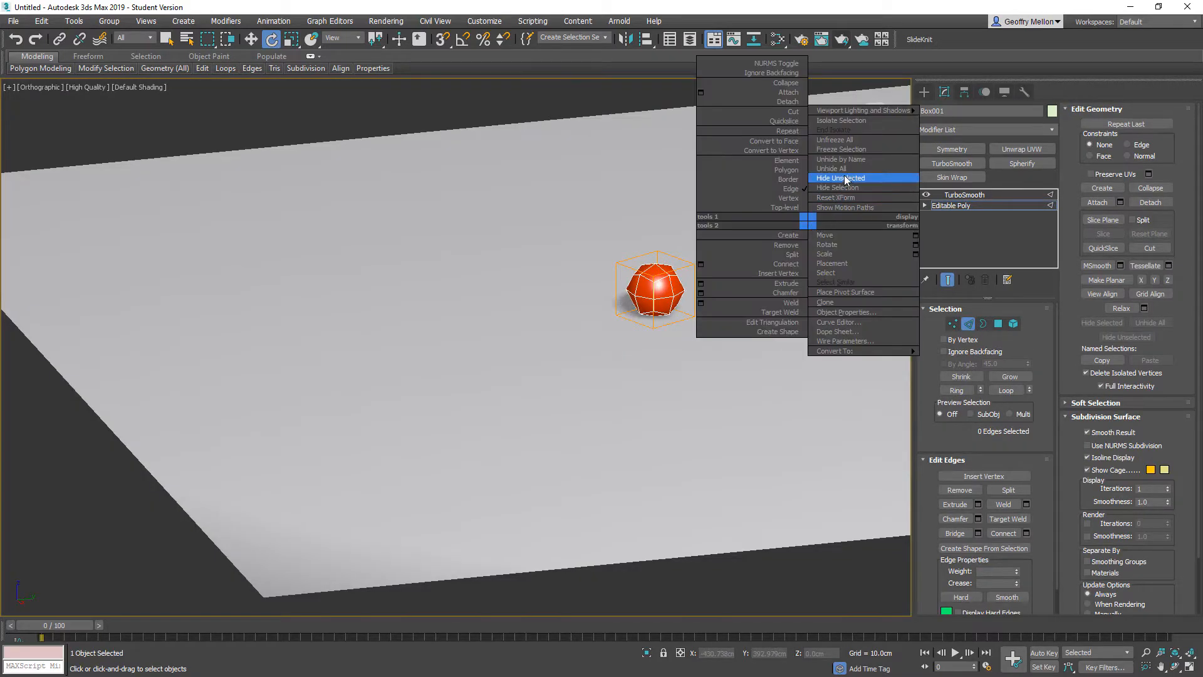
left_click(833, 177)
scroll(467, 299, "up", 5)
middle_click_drag(568, 315, 652, 241)
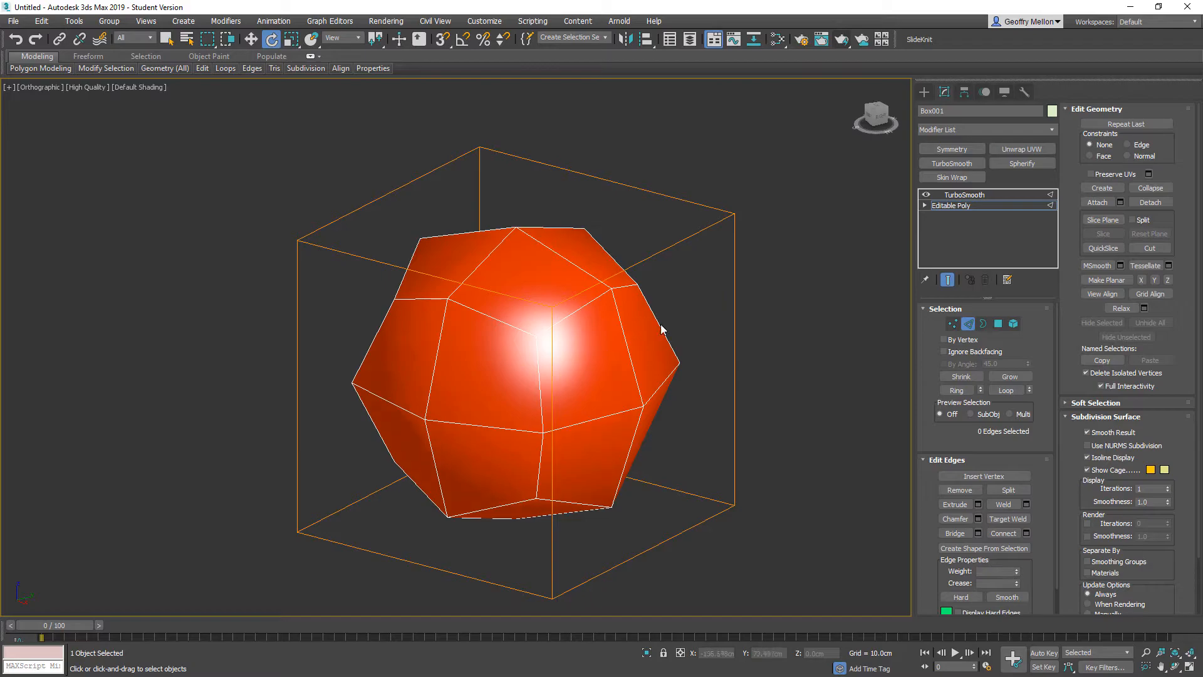
Insert a horizontal edge loop just below the box's top edge with Swift Loop
middle_click_drag(688, 305, 676, 292, "alt")
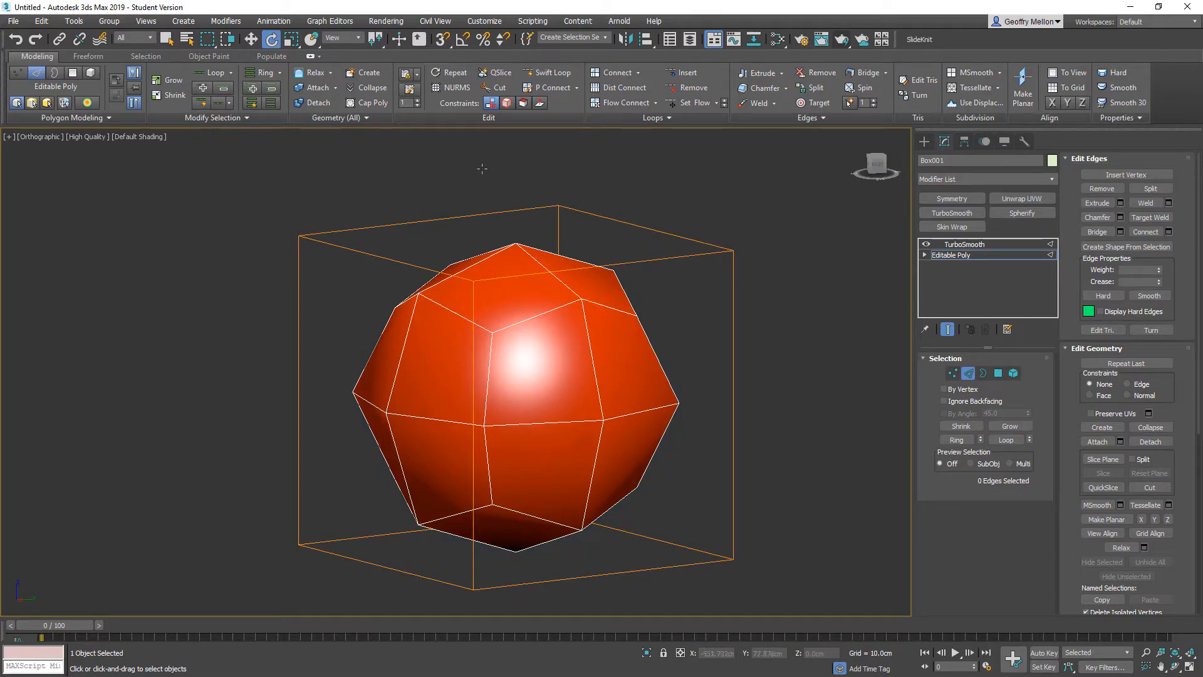
left_click(558, 74)
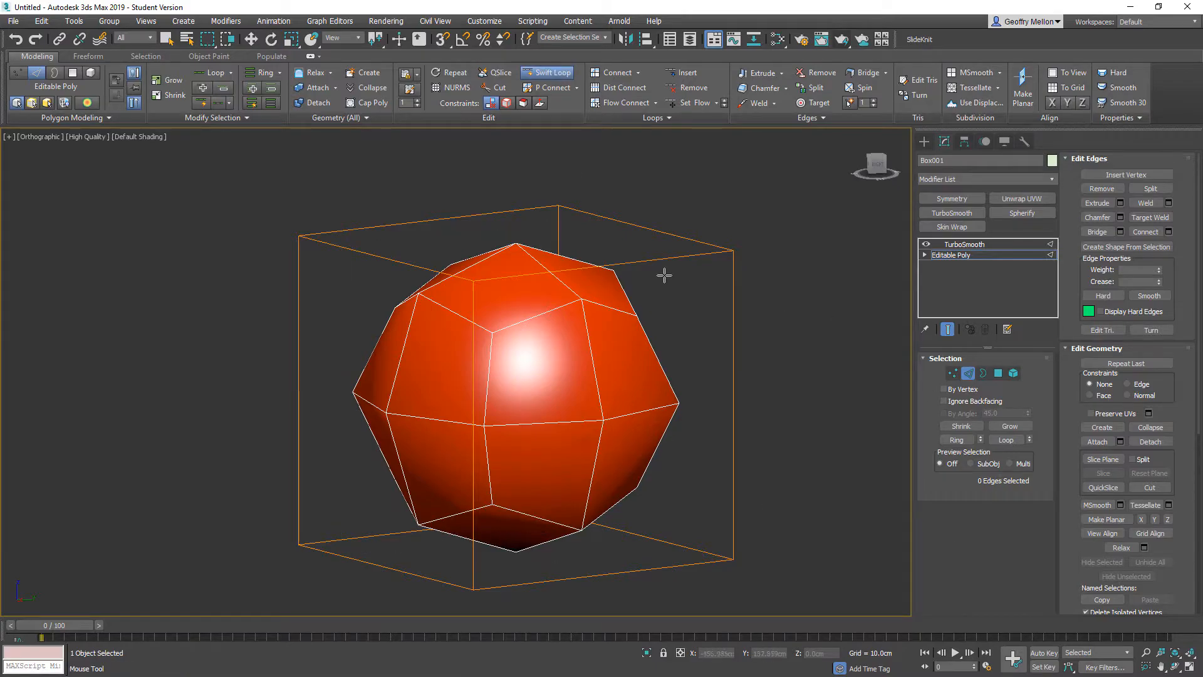
left_click(731, 257)
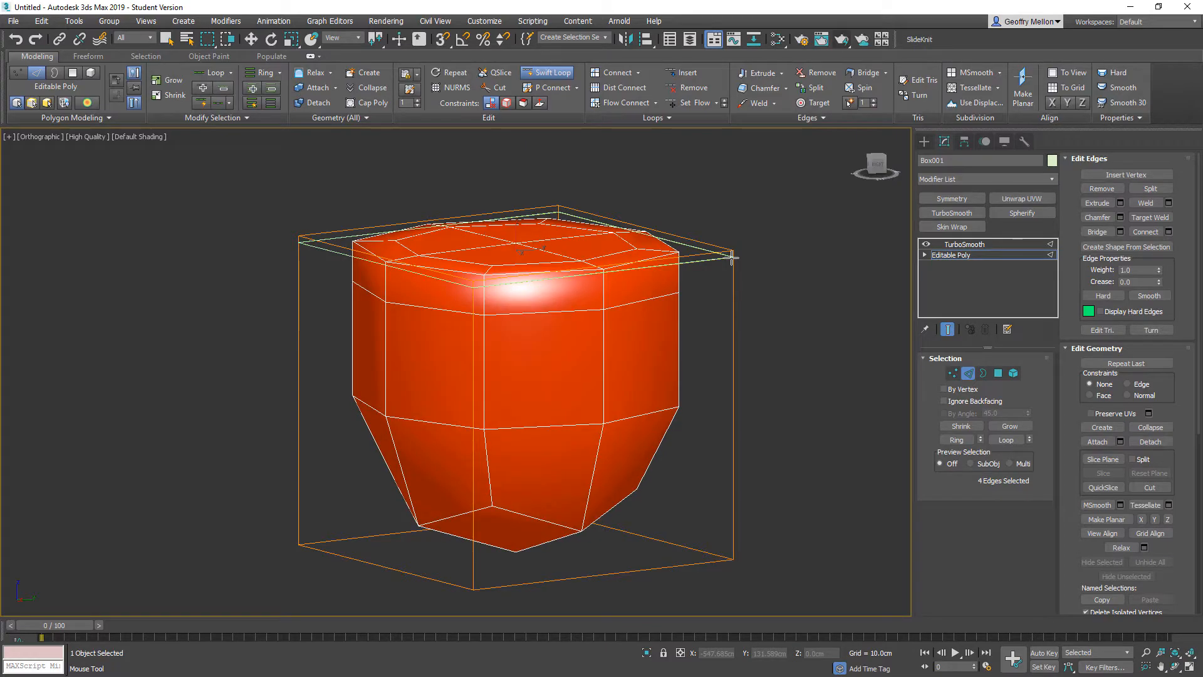
Try sliding the new top loop and a vertical corner edge loop, and leave Swift Loop
left_click_drag(733, 257, 784, 235, "alt")
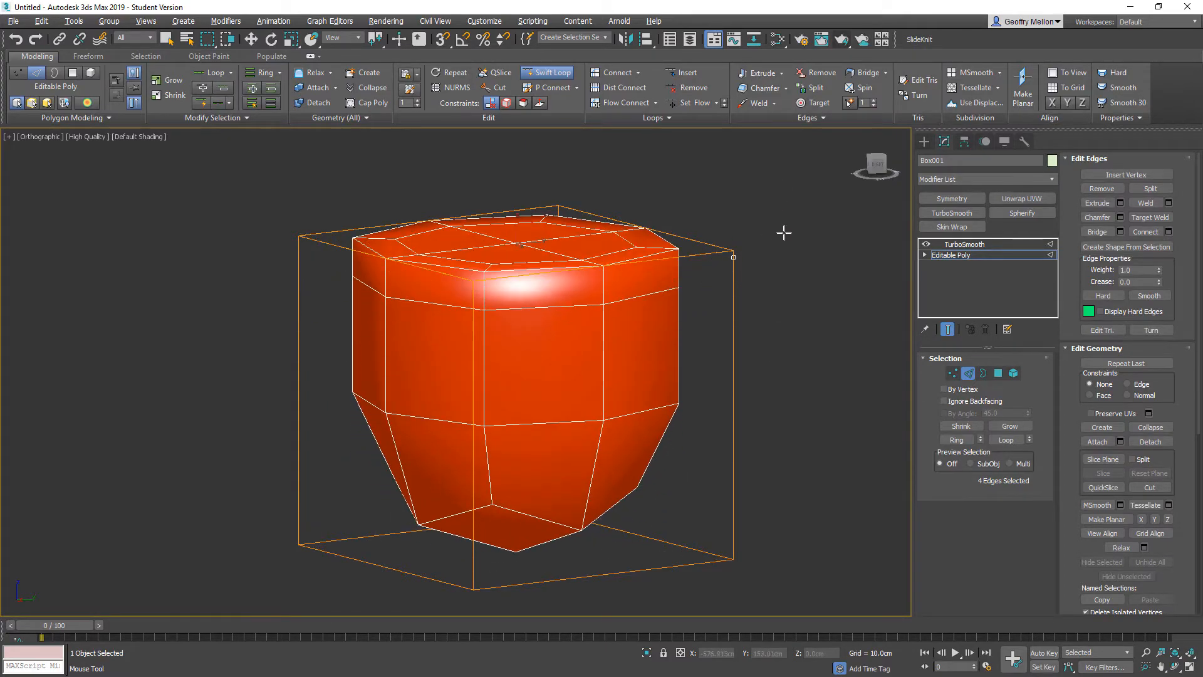
left_click_drag(797, 313, 826, 326, "alt")
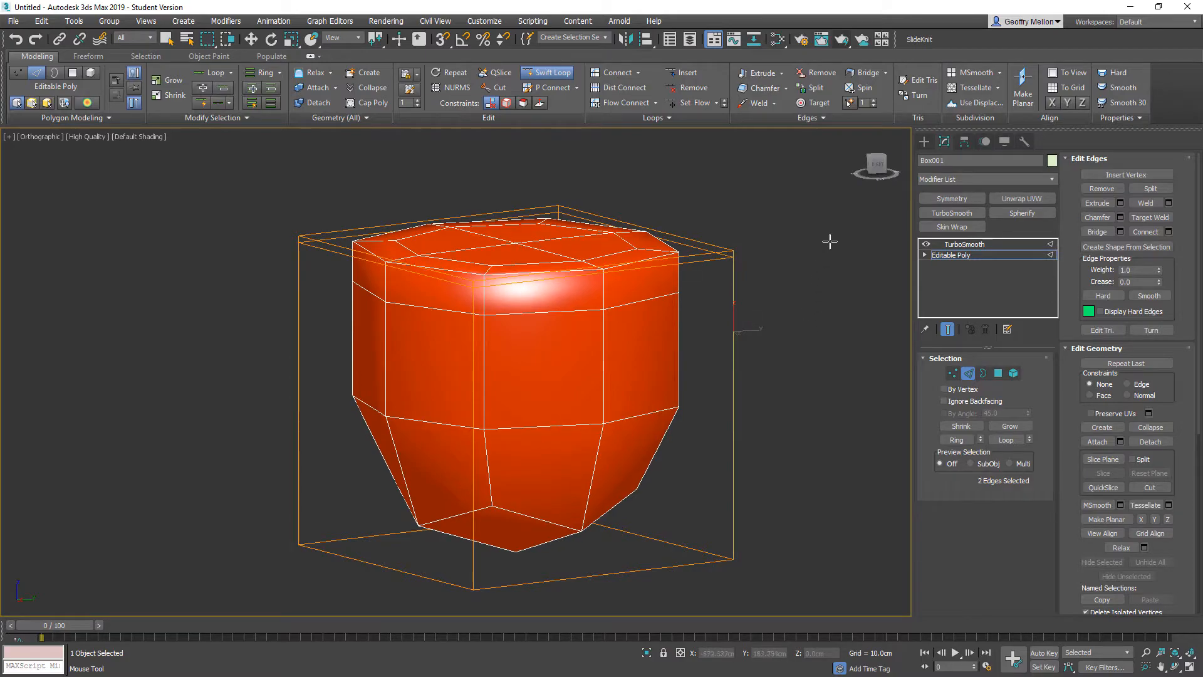
left_click_drag(786, 210, 873, 287, "alt")
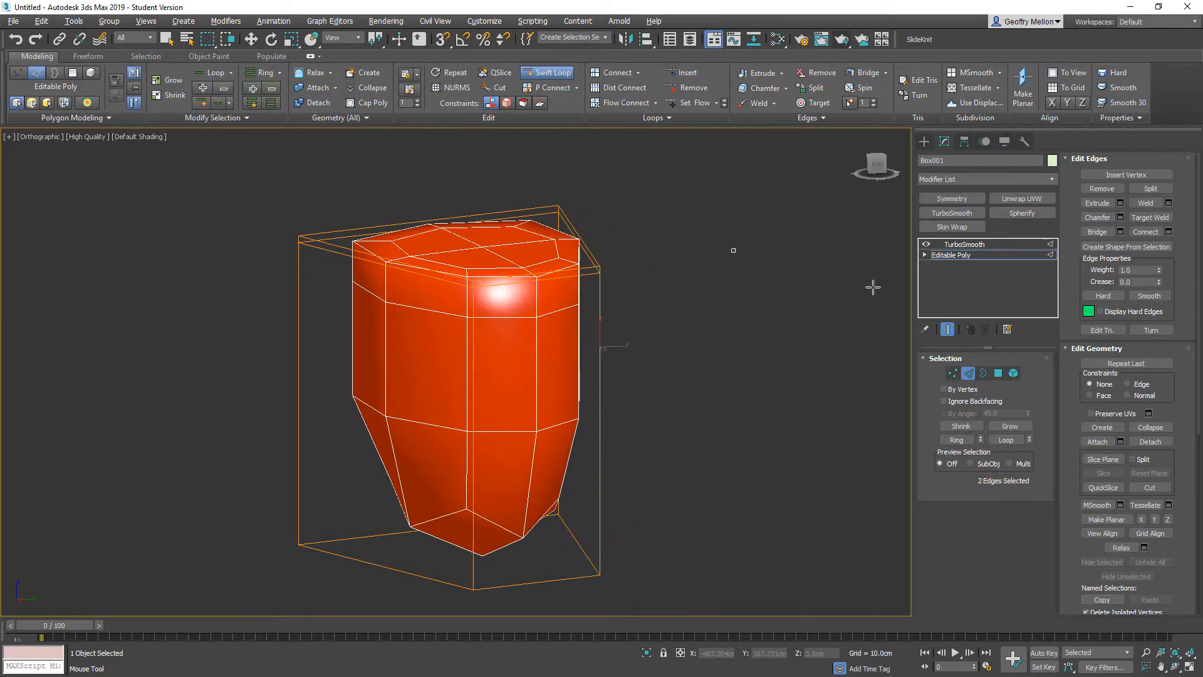
right_click(868, 288)
right_click(802, 215)
Turn off the edged-face display and examine how the support loop affects the rounding along the box's top
middle_click_drag(789, 216, 807, 354, "alt")
key("F4")
middle_click_drag(527, 340, 549, 251, "alt")
scroll(588, 270, "up", 5)
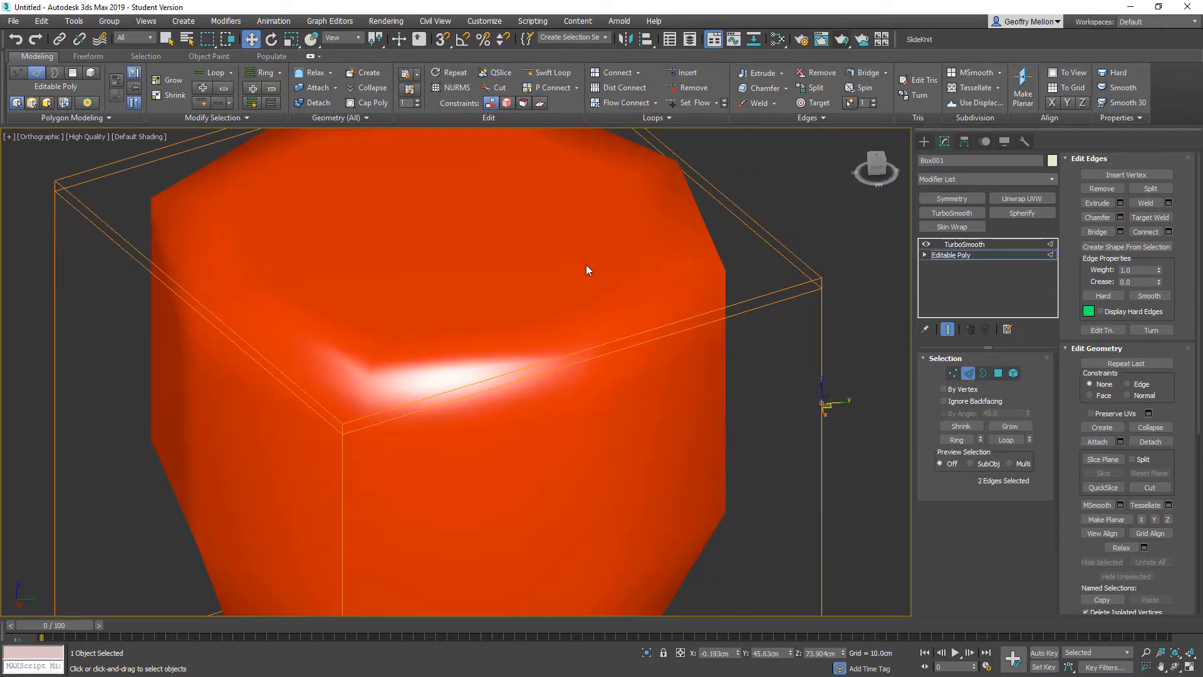
scroll(755, 292, "down", 3)
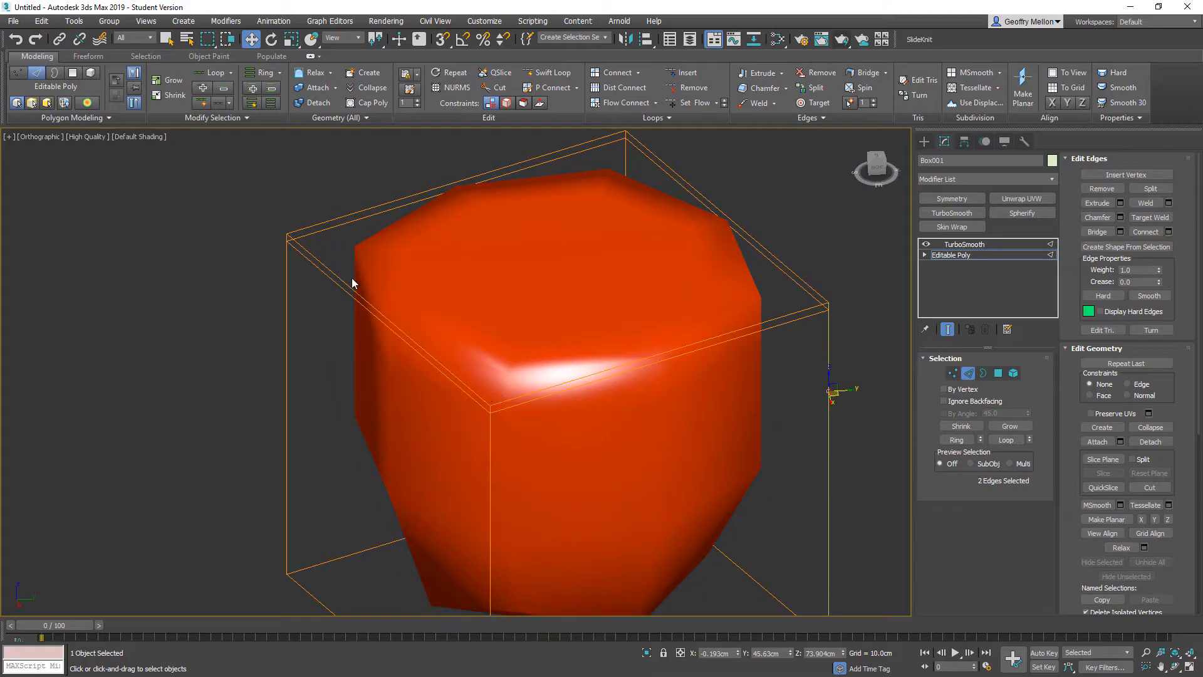
middle_click_drag(358, 233, 366, 290, "alt")
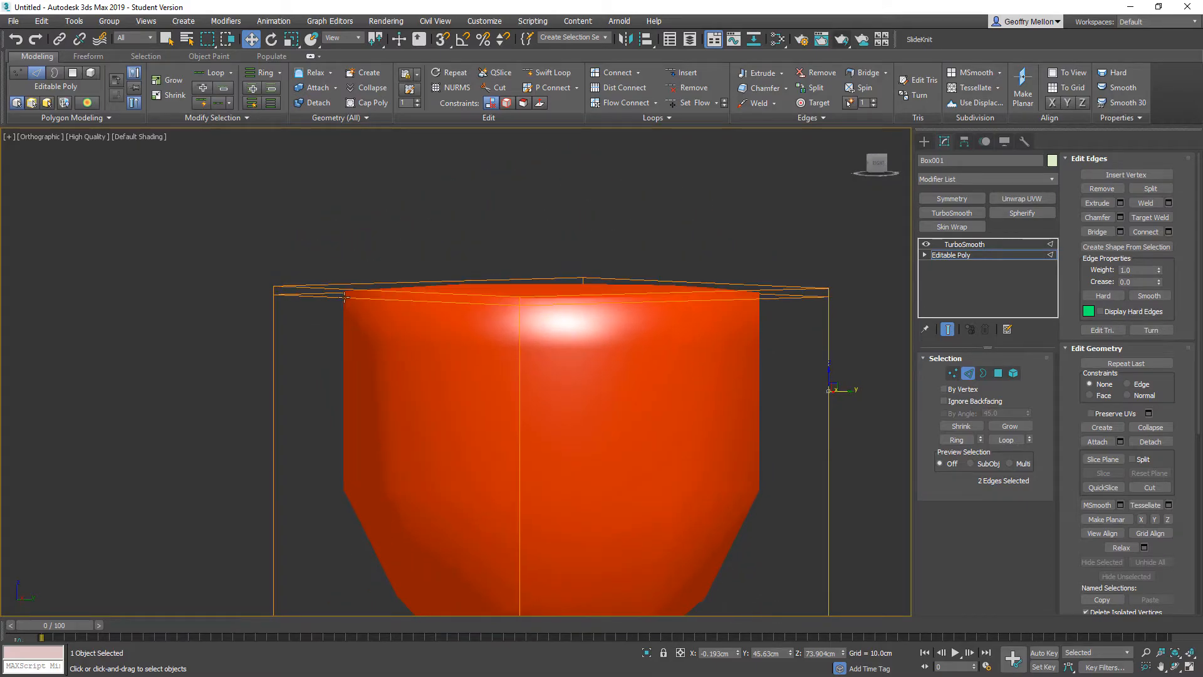
middle_click_drag(557, 320, 465, 312)
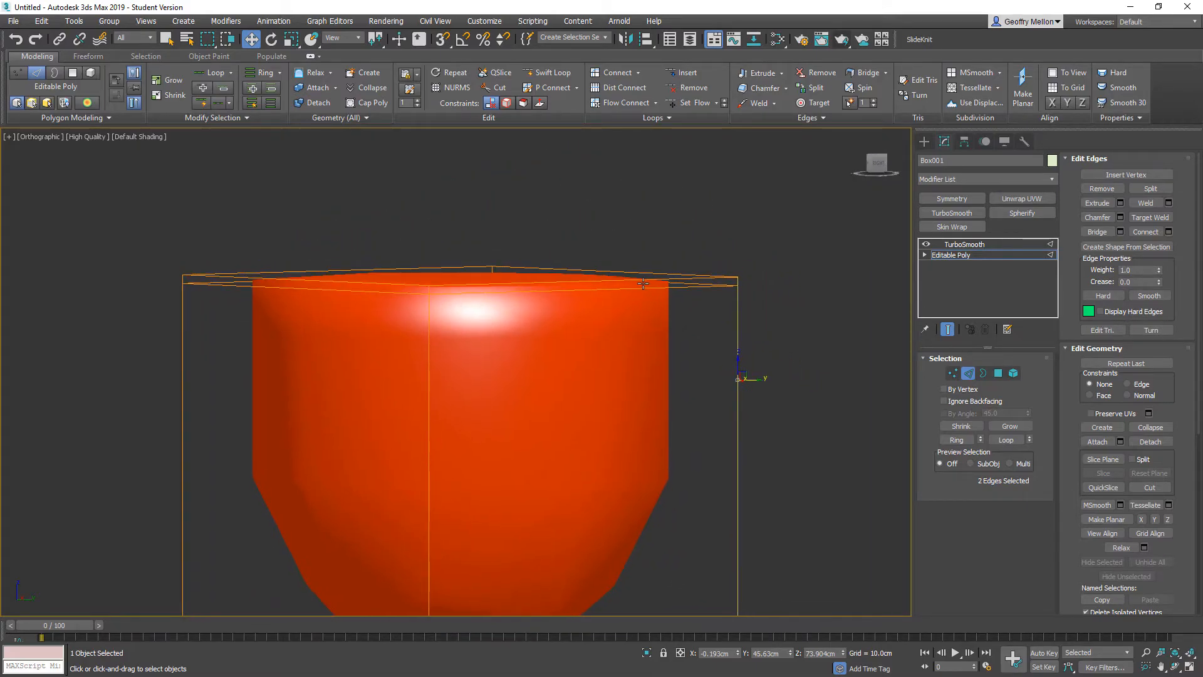
scroll(646, 283, "up", 4)
scroll(717, 286, "up", 5)
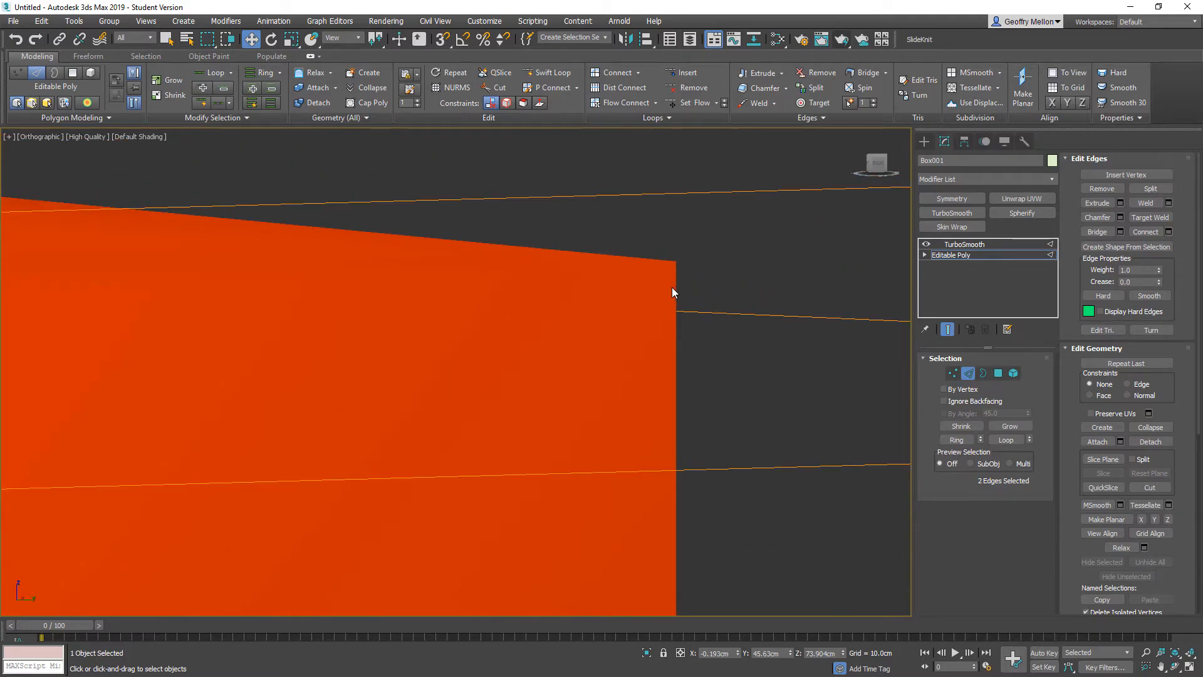
scroll(697, 253, "down", 6)
middle_click_drag(653, 262, 671, 349)
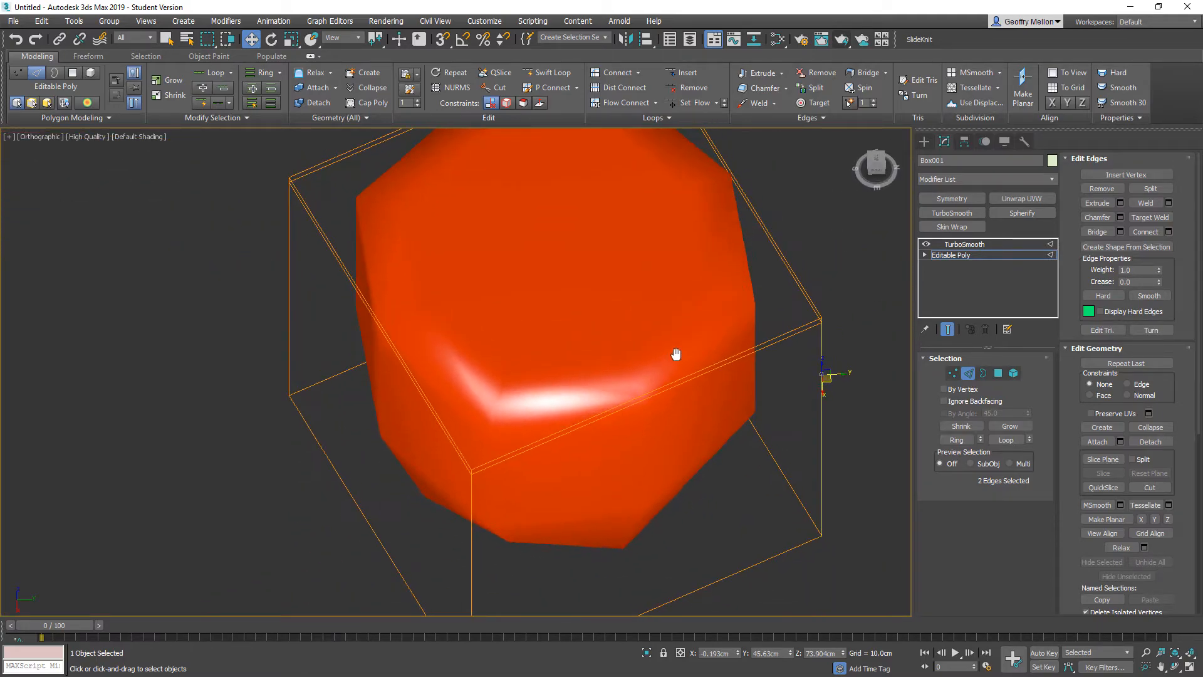
Show the edged faces again and insert a vertical Swift Loop close to one side of the box
key("F4")
middle_click_drag(707, 311, 702, 347, "alt")
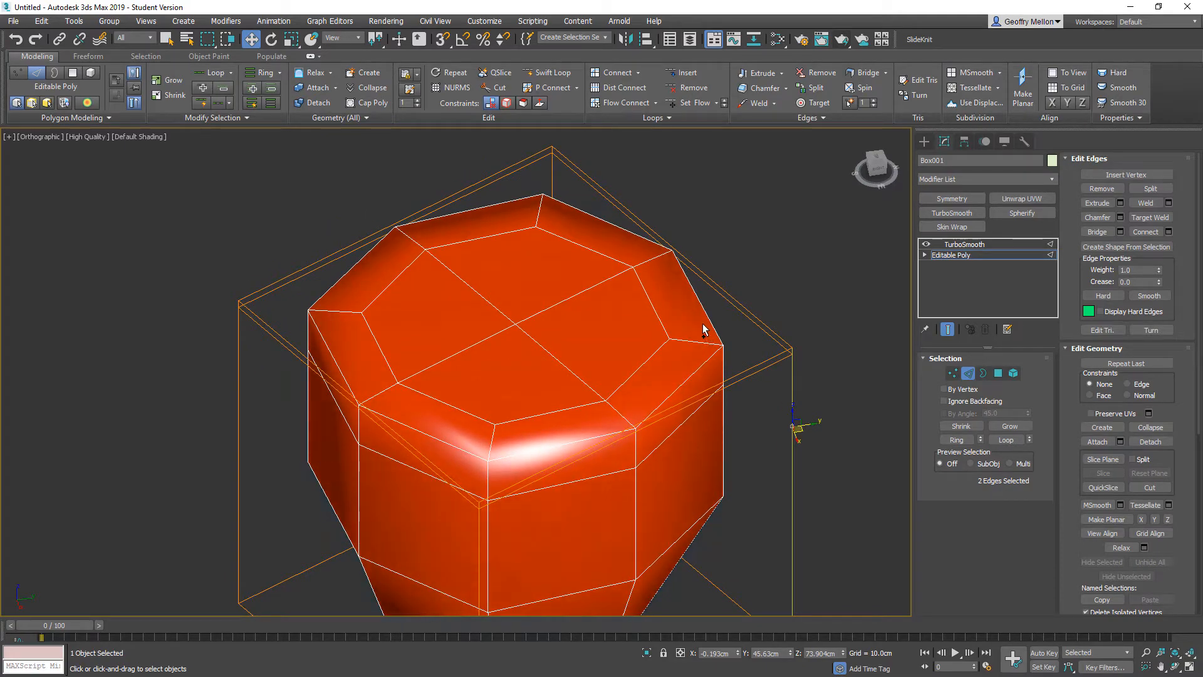
key("alt+1")
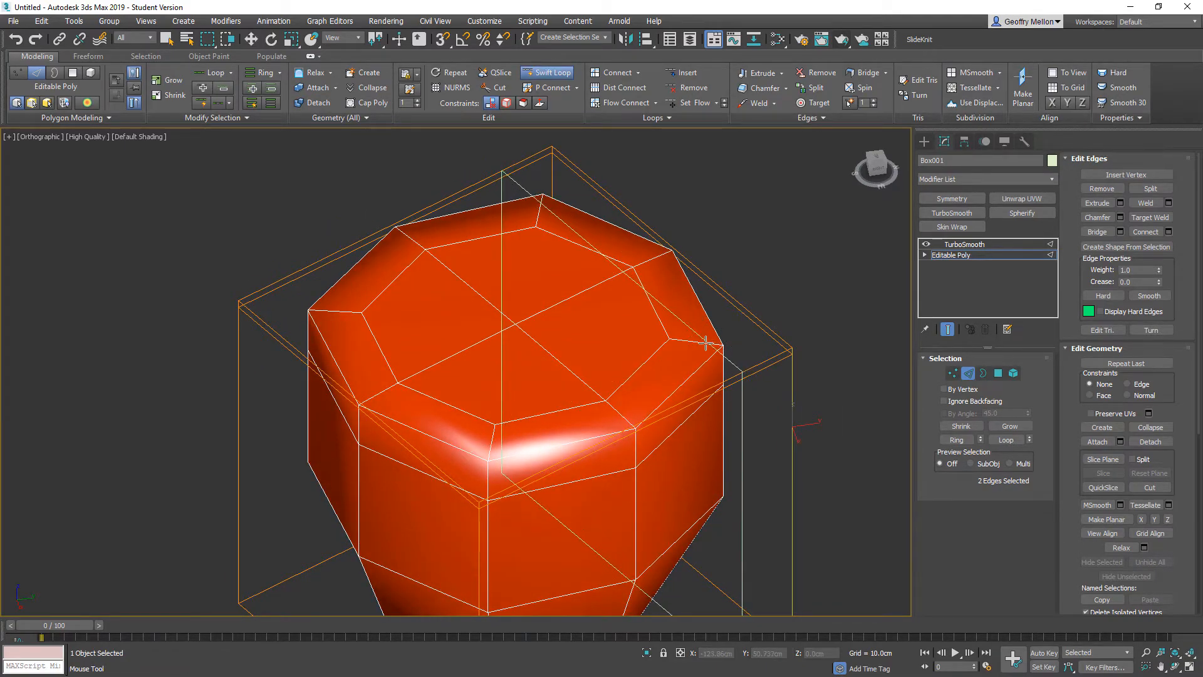
middle_click_drag(670, 366, 564, 335, "alt")
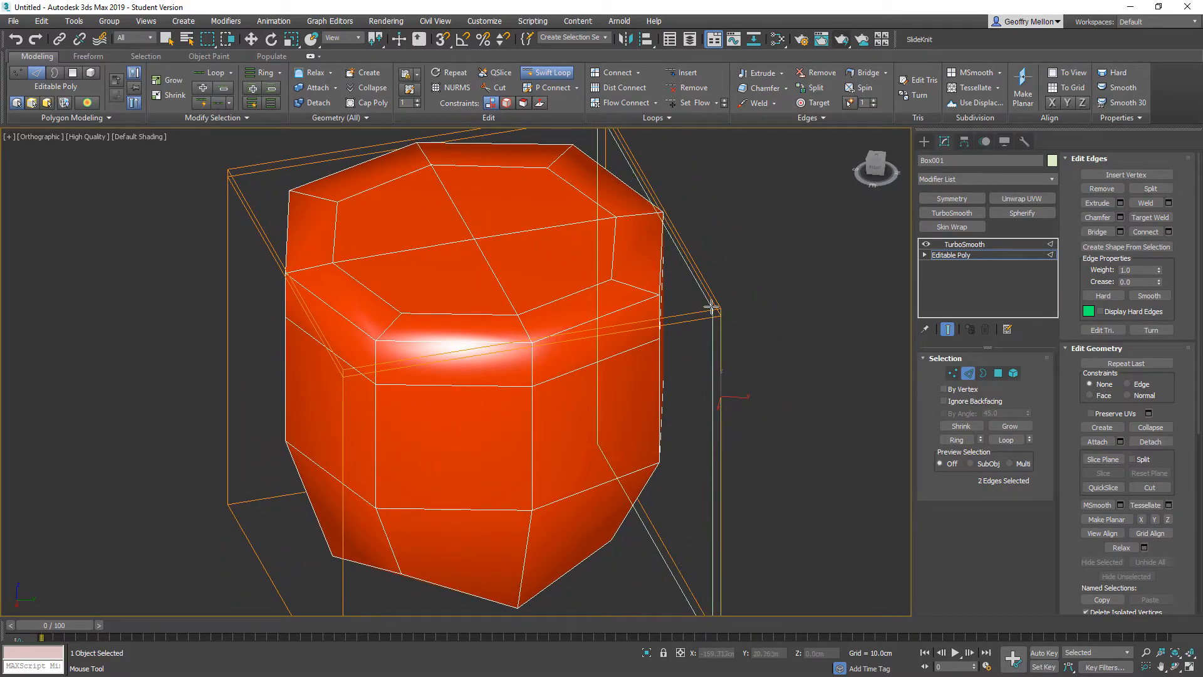
left_click(712, 307)
middle_click_drag(793, 383, 680, 333, "alt")
scroll(762, 349, "up", 6)
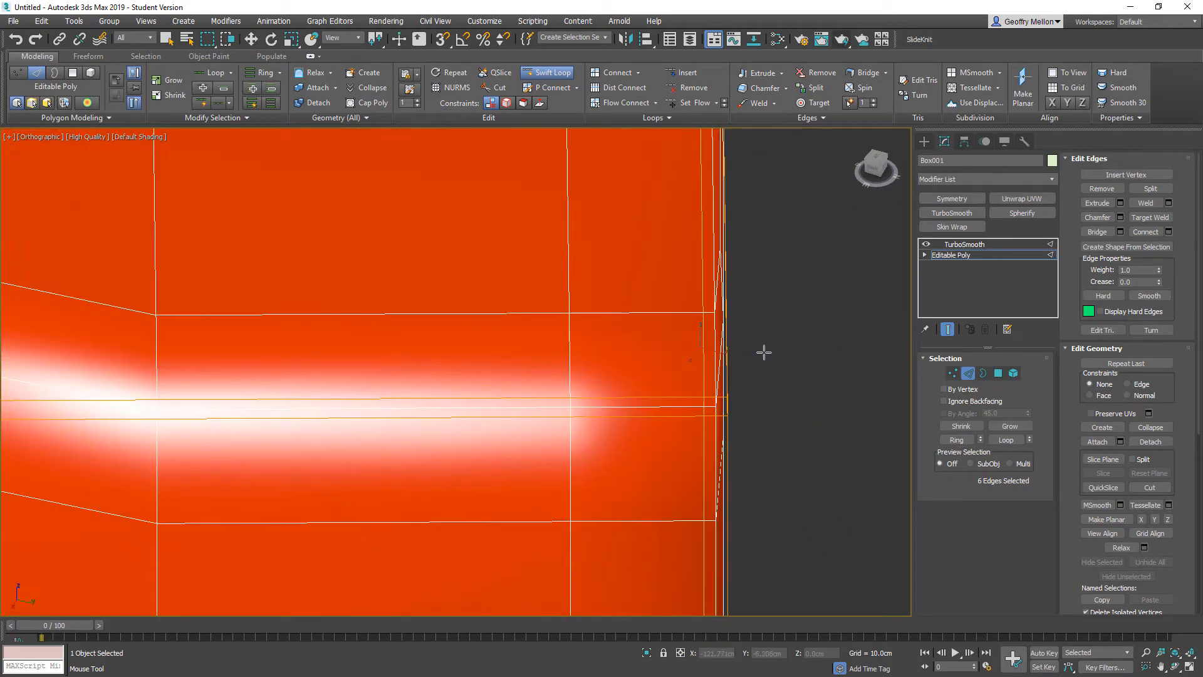
middle_click_drag(761, 325, 750, 403)
scroll(618, 268, "down", 3)
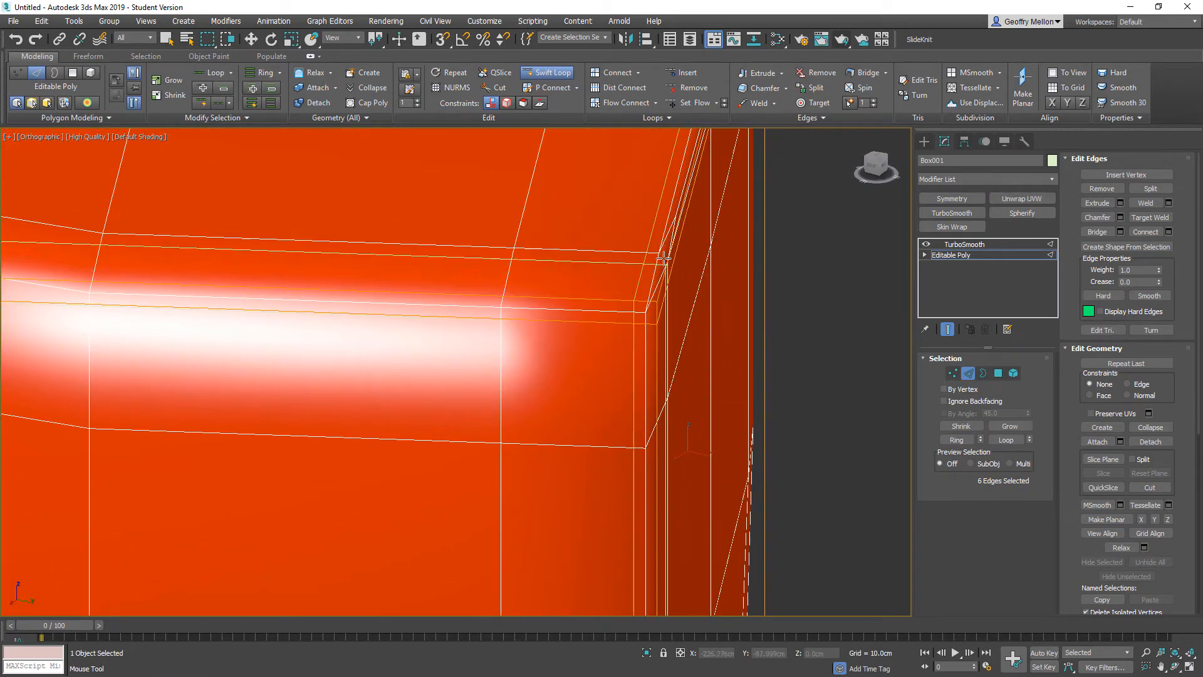
Hide the edged faces and insert edge loops close to the box's bottom edge and remaining sides
scroll(554, 327, "down", 5)
middle_click_drag(554, 327, 530, 320, "alt")
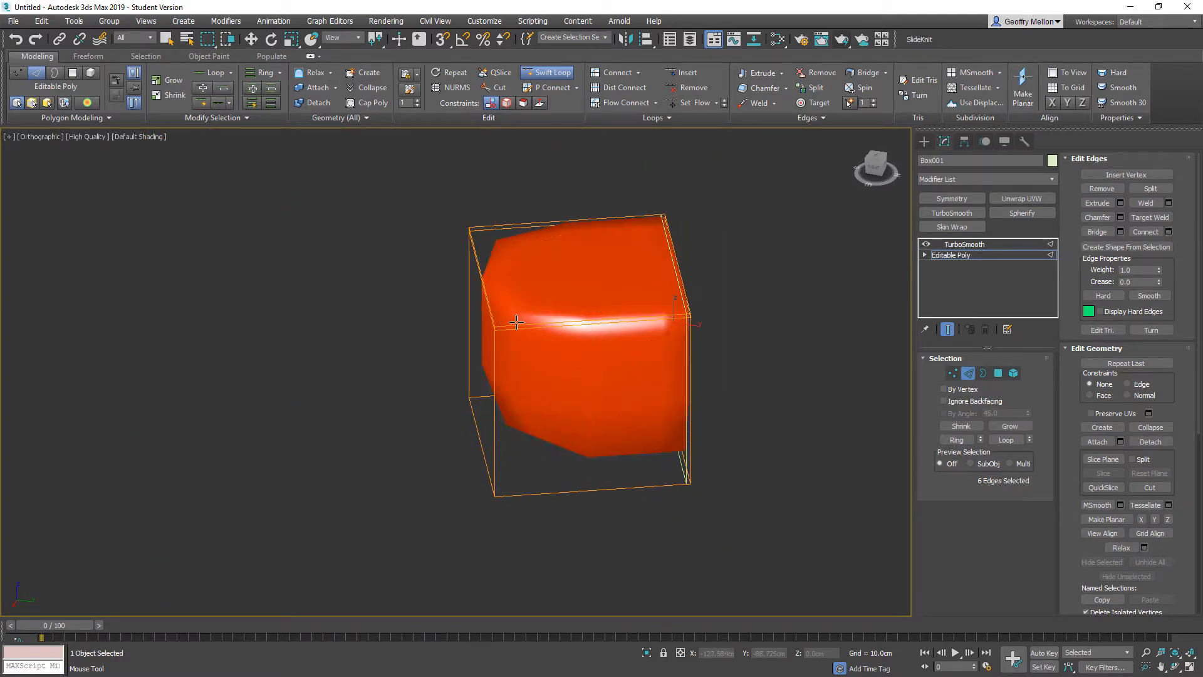
middle_click_drag(499, 323, 659, 339, "alt")
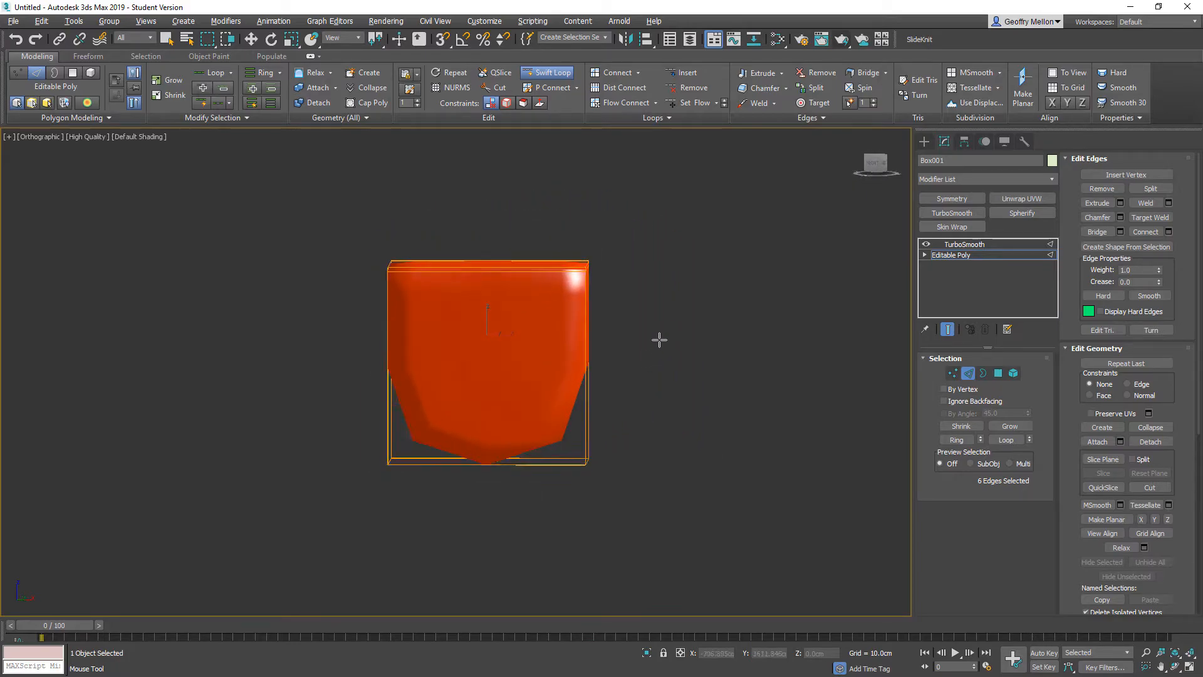
left_click(581, 459)
middle_click_drag(728, 417, 507, 462, "alt")
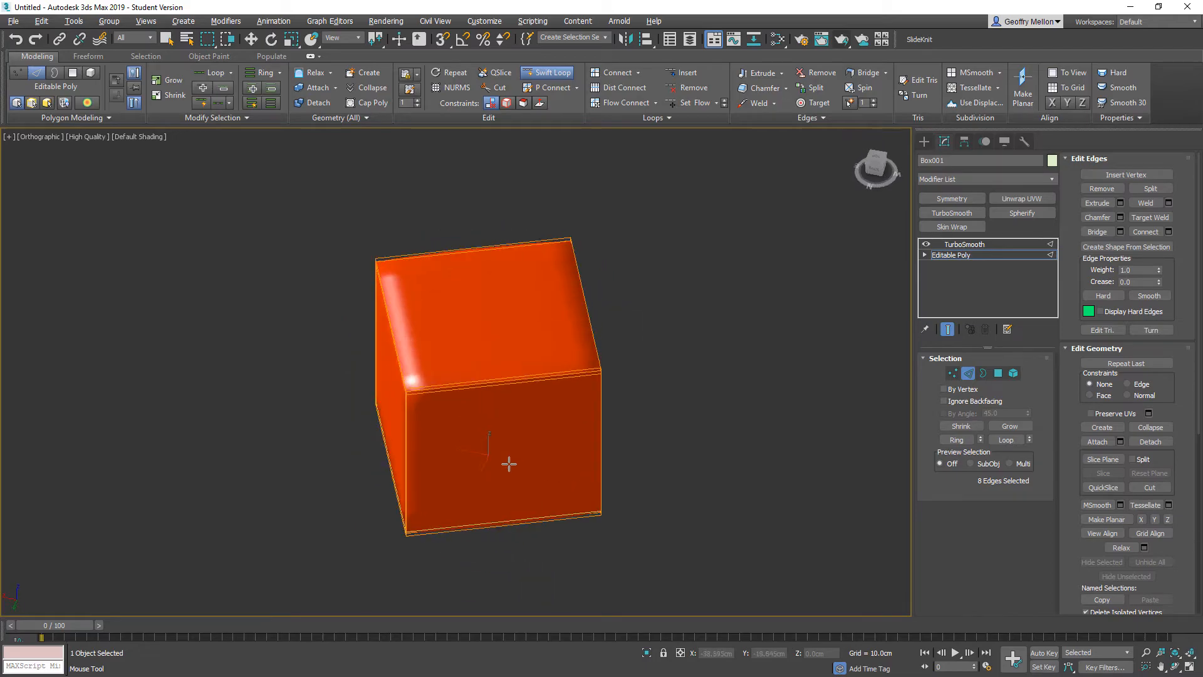
middle_click_drag(604, 362, 671, 378, "alt")
scroll(567, 319, "up", 15)
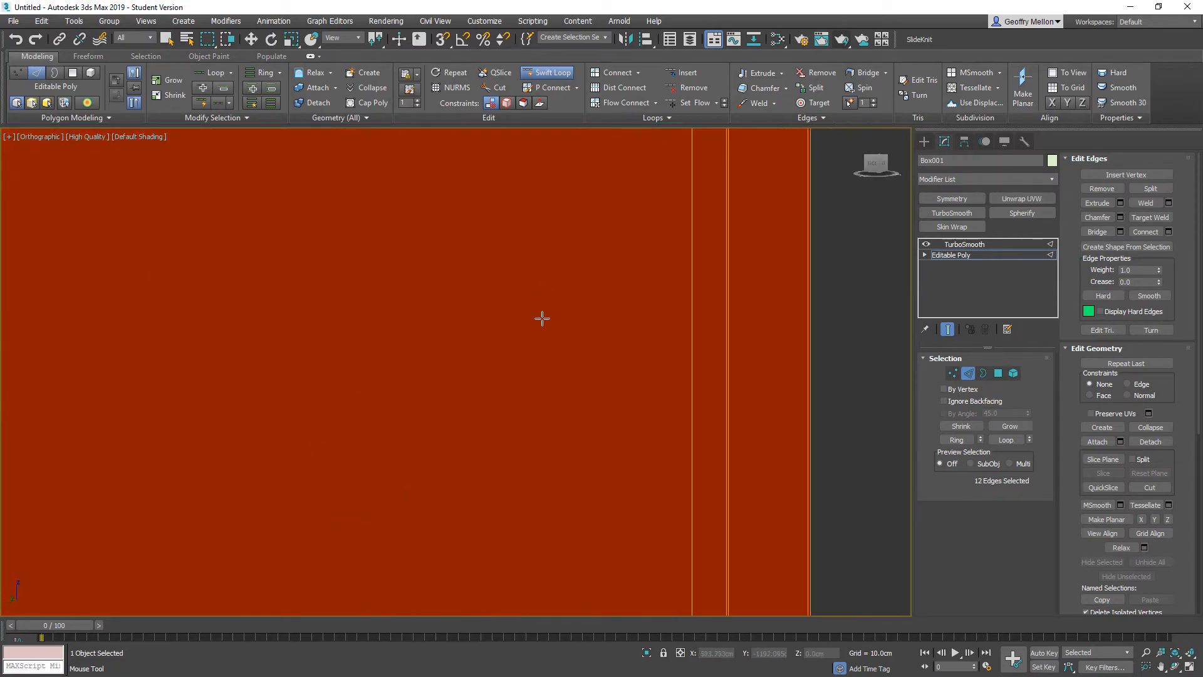
Examine up close how the support loops round the box's corner
scroll(550, 293, "down", 5)
middle_click_drag(663, 299, 667, 312, "alt")
scroll(641, 237, "up", 10)
middle_click_drag(669, 216, 706, 250, "alt")
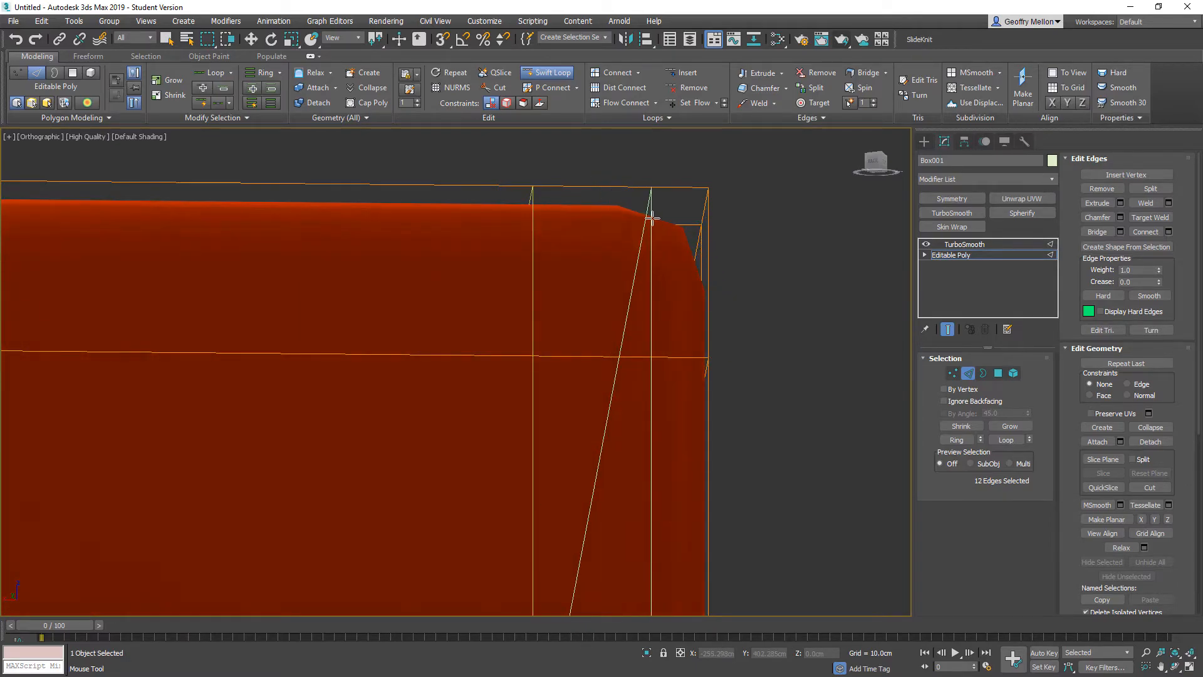
scroll(751, 314, "down", 6)
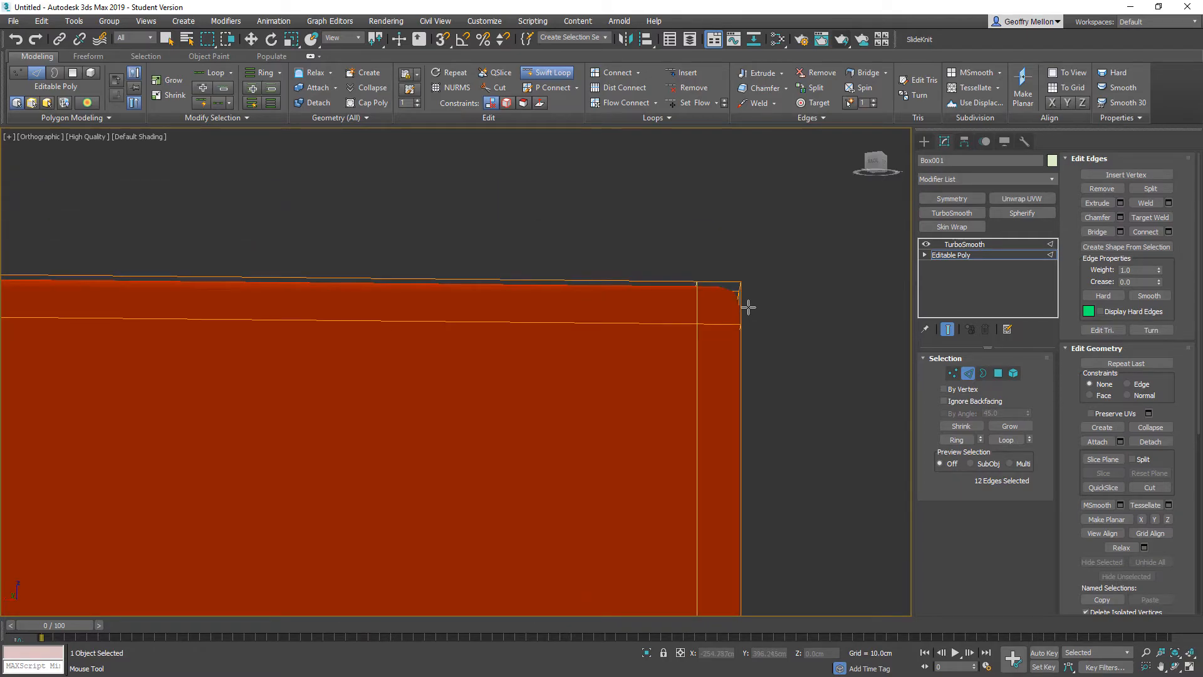
scroll(749, 307, "down", 8)
middle_click_drag(744, 294, 687, 333, "alt")
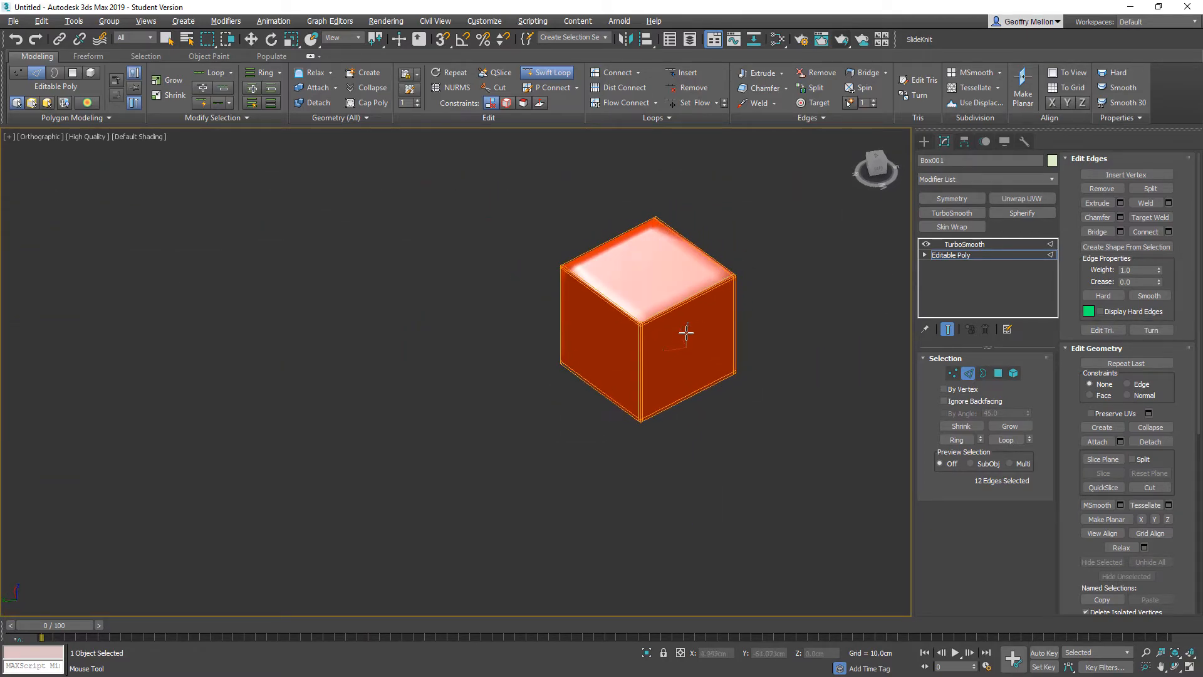
Leave the edge sub-object level and inspect the smoothed box from several sides without its cage
left_click(967, 373)
middle_click_drag(760, 327, 510, 322, "alt")
scroll(655, 306, "up", 5)
middle_click_drag(712, 325, 716, 296, "alt")
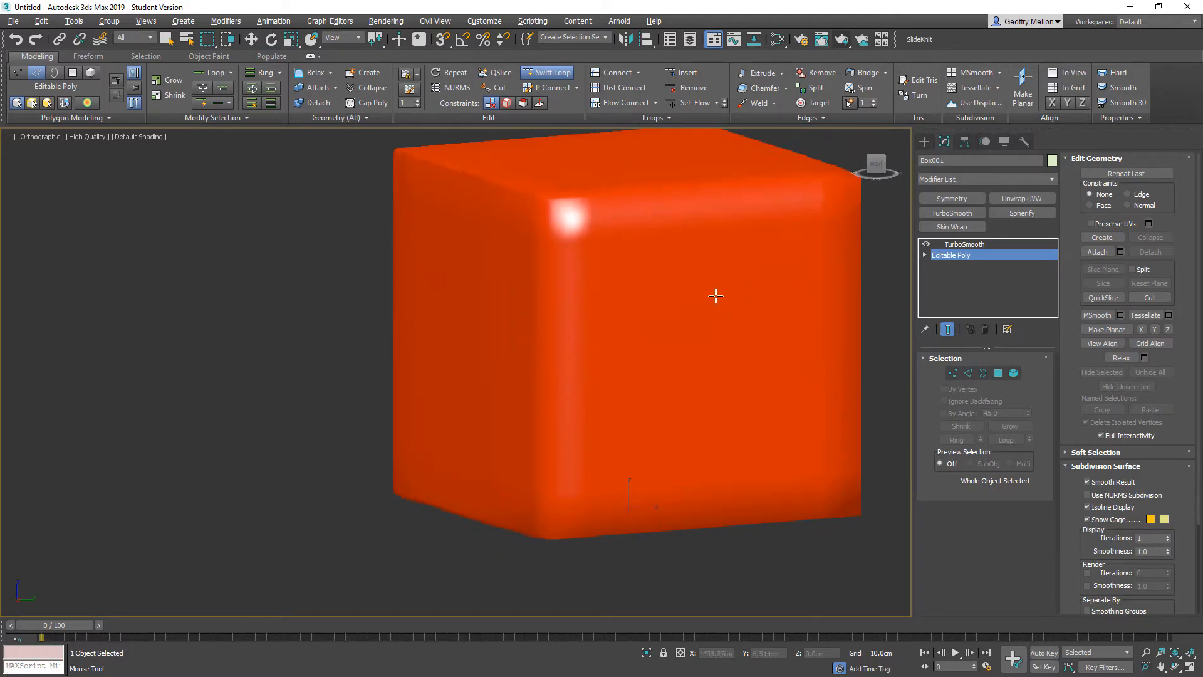
scroll(716, 296, "down", 4)
middle_click_drag(572, 344, 658, 309, "alt")
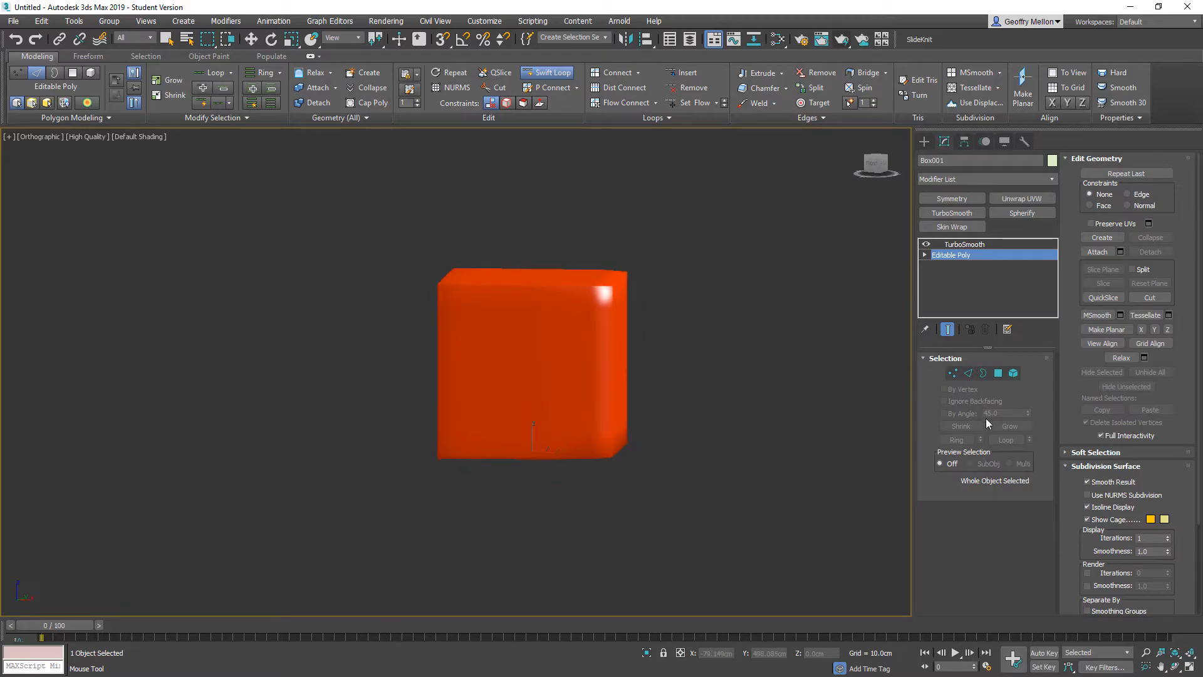
Return to the edge sub-object level and insert a horizontal edge loop around the middle of the box
left_click(968, 373)
key("ctrl+a")
middle_click_drag(717, 301, 671, 313, "alt")
scroll(474, 283, "up", 5)
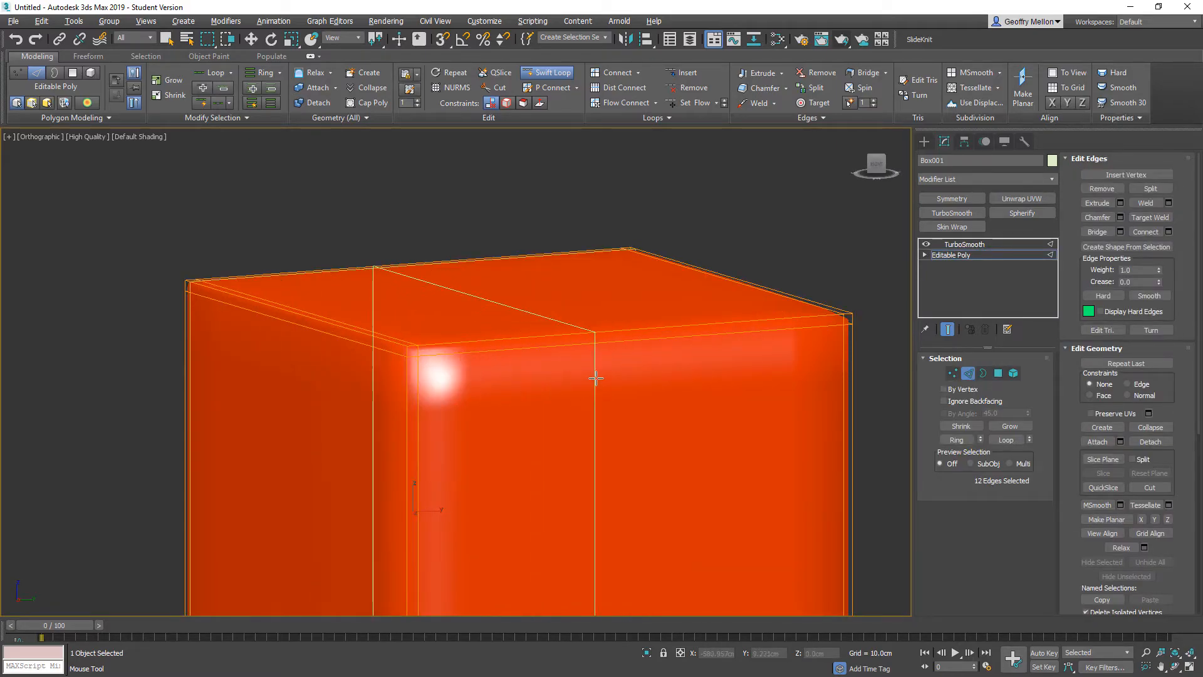
scroll(596, 378, "down", 3)
middle_click_drag(716, 413, 661, 295)
scroll(664, 296, "down", 2)
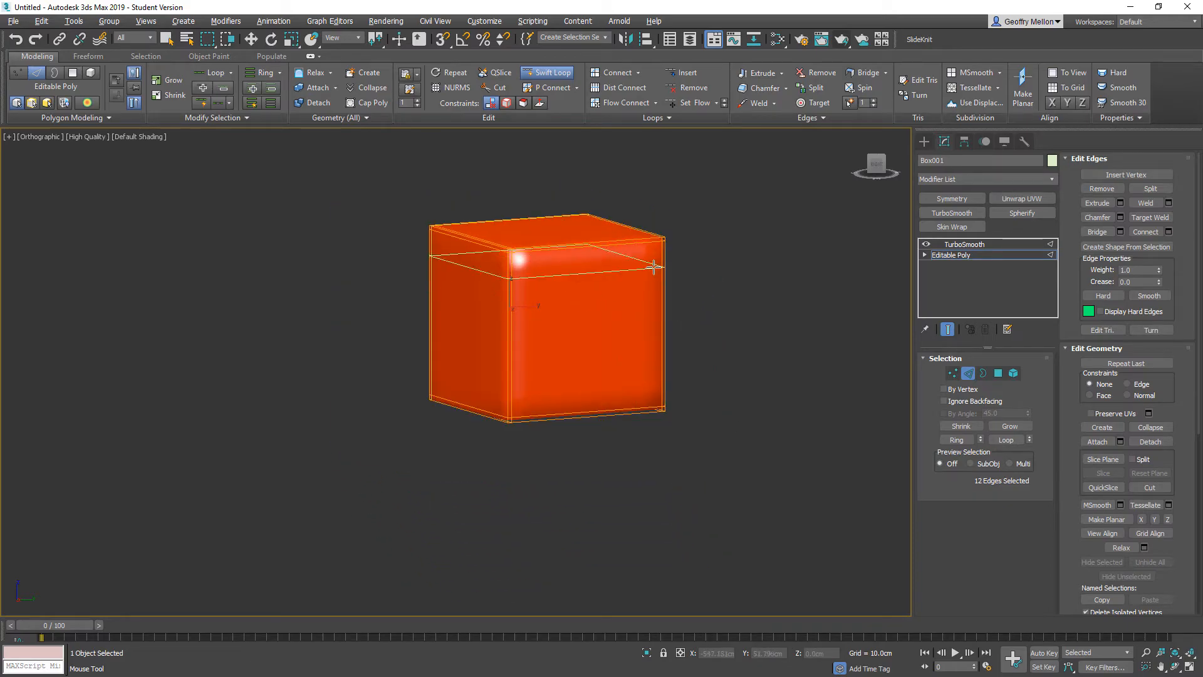
left_click(664, 326)
middle_click_drag(664, 325, 715, 326, "alt")
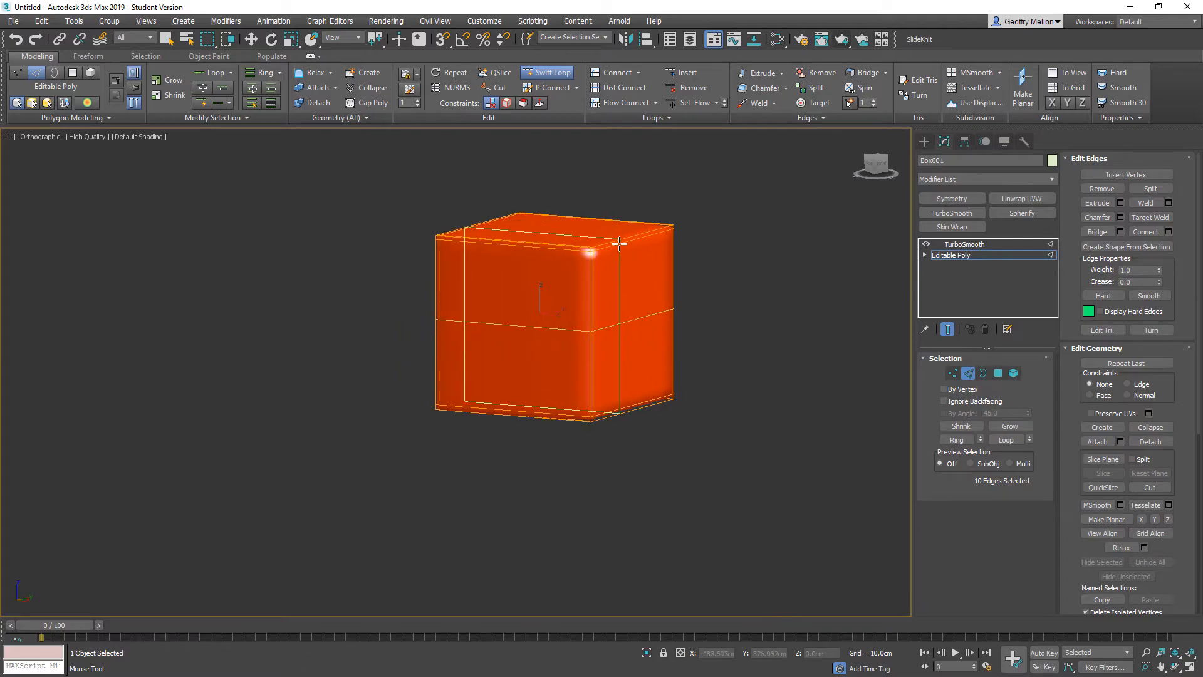
Insert vertical edge loops through the middle of the box in both directions
middle_click_drag(717, 372, 732, 297)
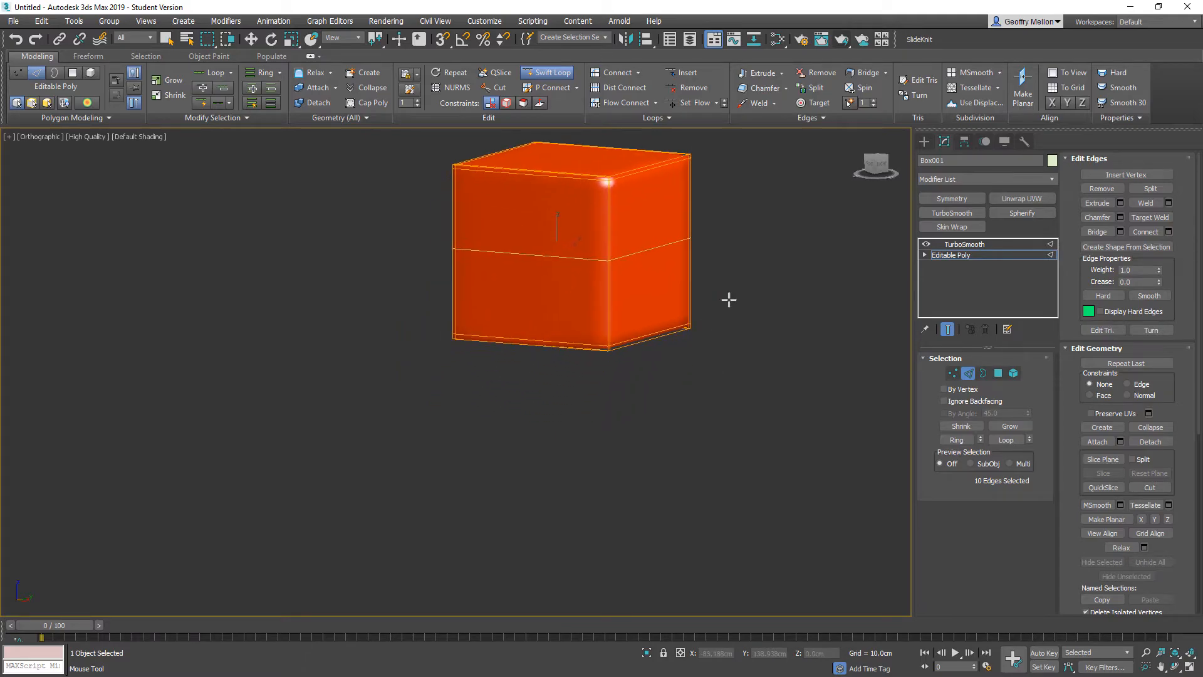
left_click(544, 225)
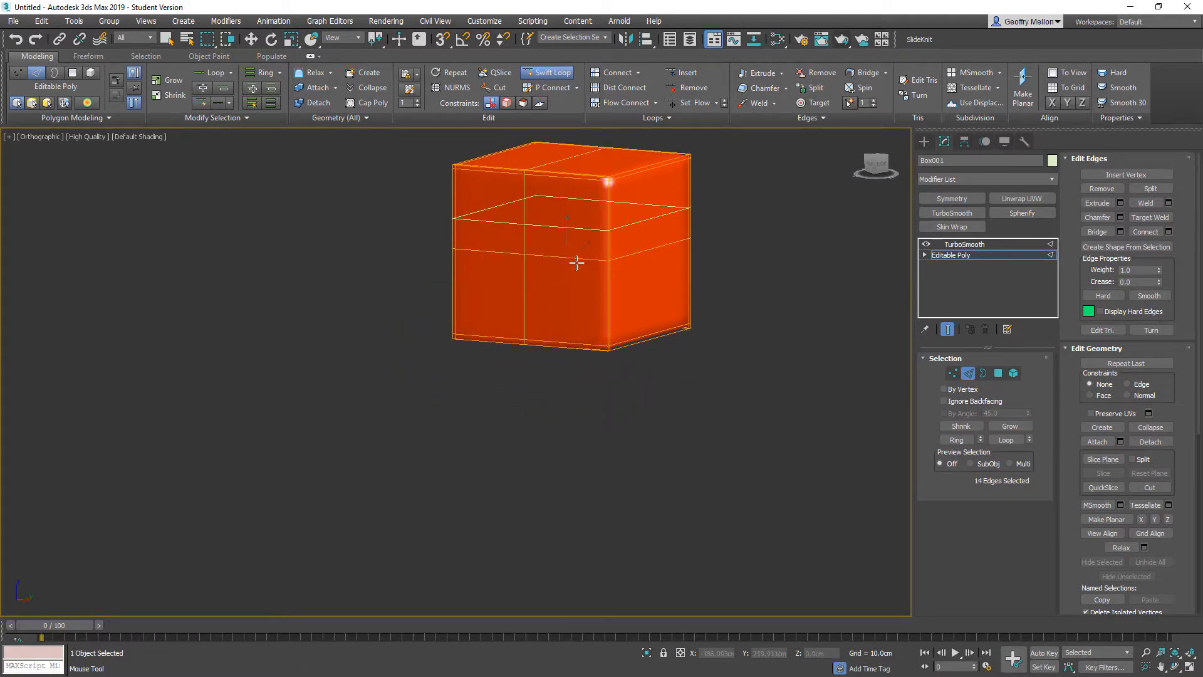
middle_click_drag(650, 344, 622, 334, "alt")
middle_click_drag(621, 335, 631, 421)
scroll(631, 422, "up", 3)
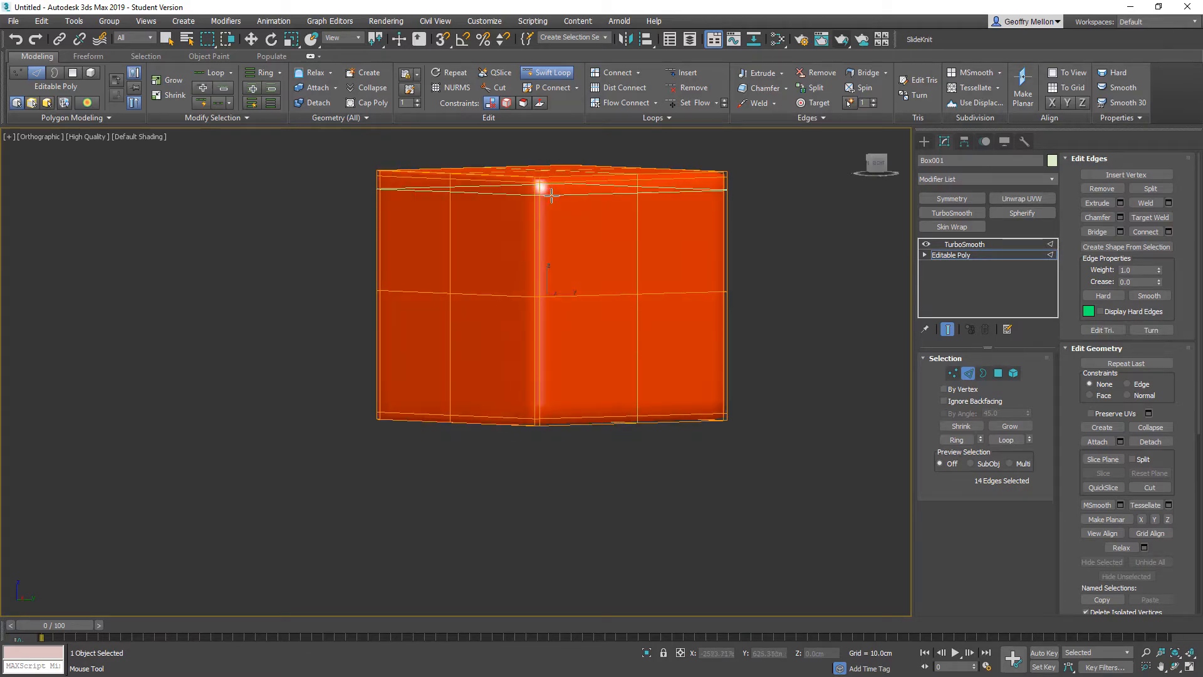
middle_click_drag(572, 225, 430, 247, "alt")
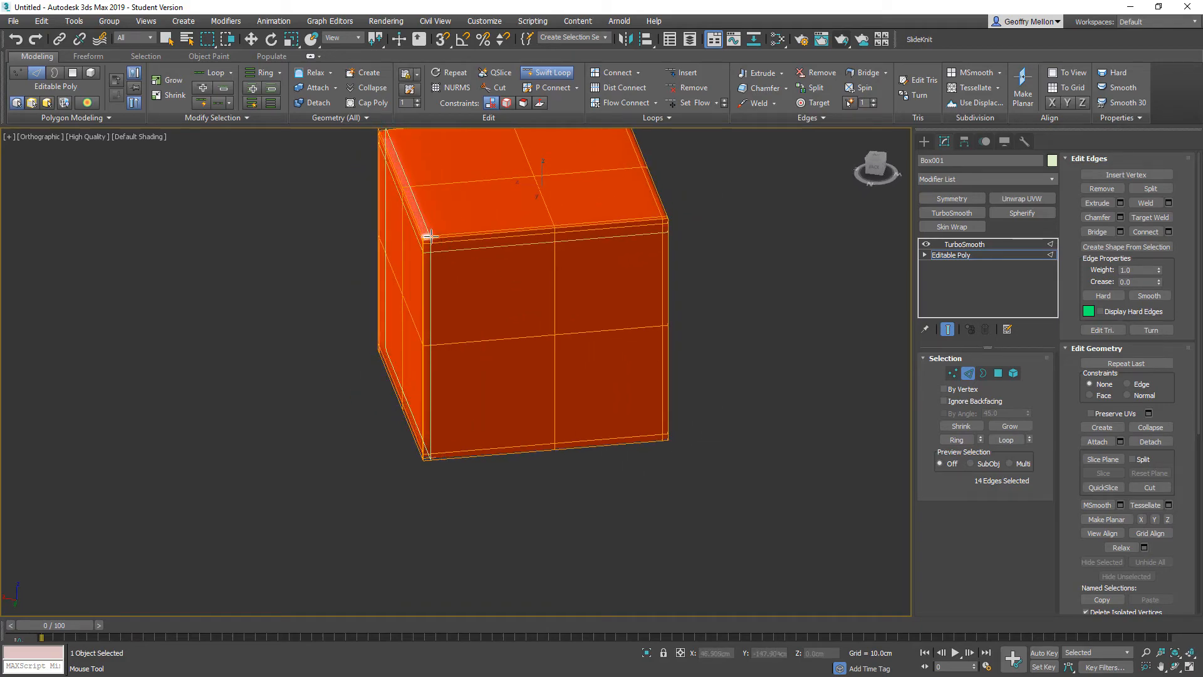
Insert another vertical support loop close to the box's vertical corner edge with Swift Loop
left_click(430, 237)
middle_click_drag(447, 313, 607, 307, "alt")
middle_click_drag(401, 236, 524, 311)
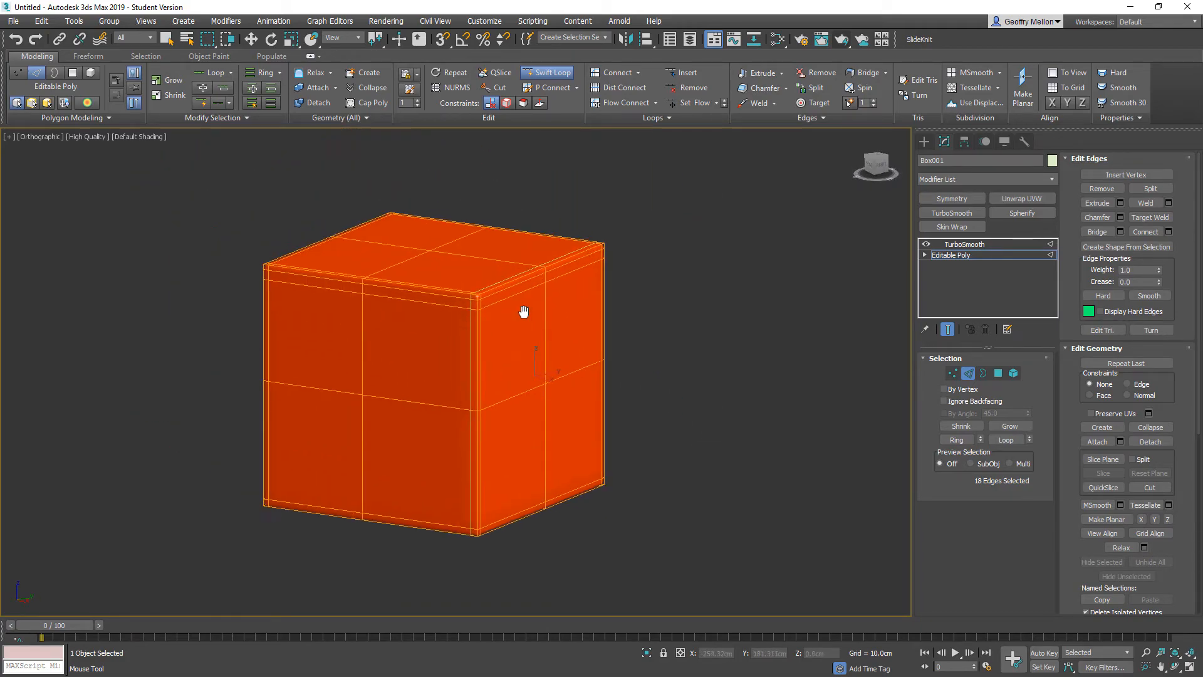
Examine the box's upper corners and edges up close, comparing the smoothed surface with the surrounding support loops
scroll(513, 279, "up", 8)
middle_click_drag(356, 260, 438, 271, "alt")
middle_click_drag(703, 282, 445, 351)
scroll(559, 261, "down", 3)
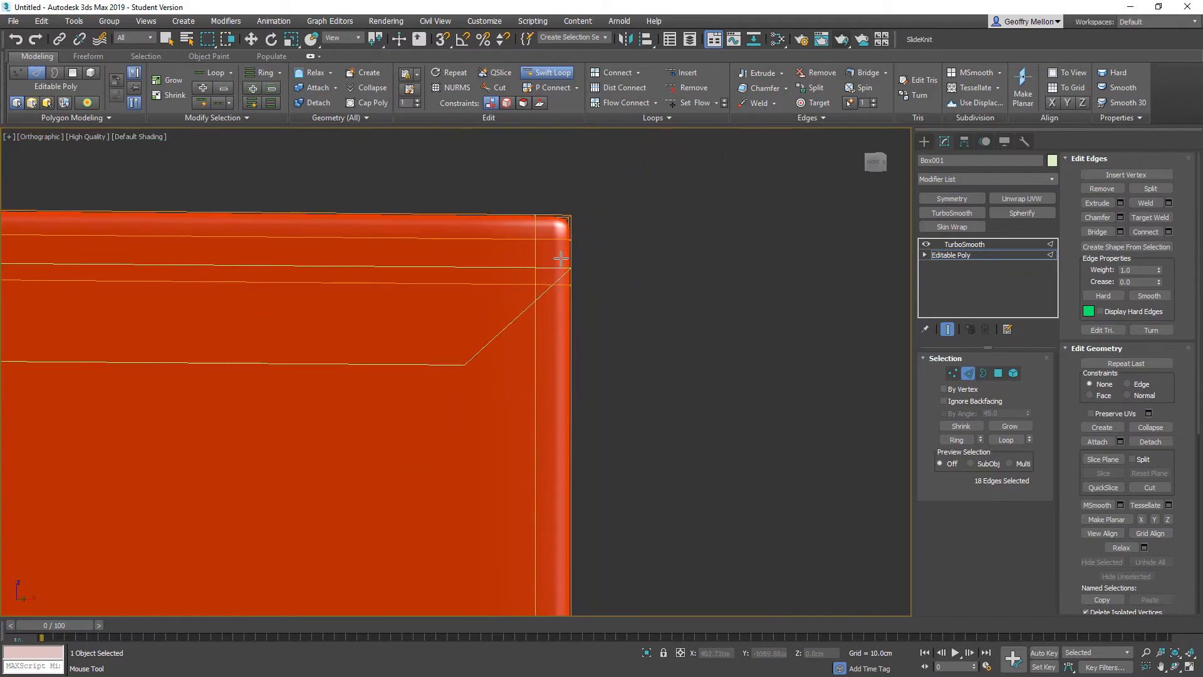
scroll(564, 252, "up", 6)
middle_click_drag(567, 187, 580, 333)
scroll(583, 271, "down", 7)
middle_click_drag(580, 333, 618, 273)
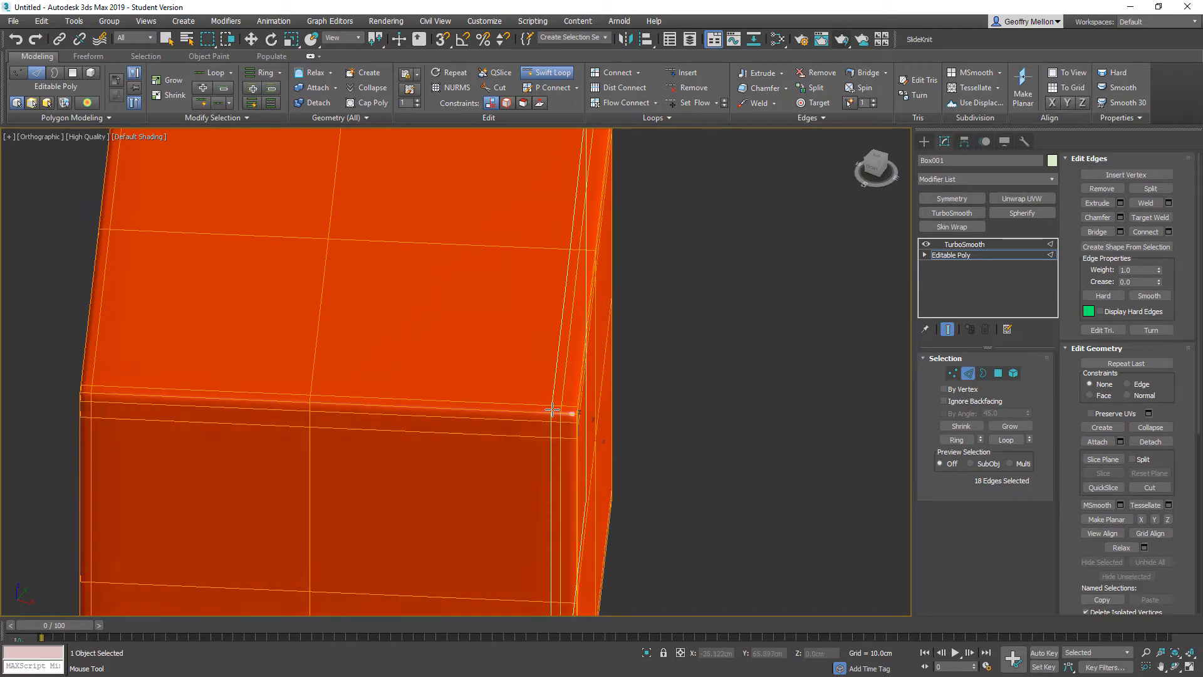
scroll(552, 410, "down", 3)
middle_click_drag(564, 404, 577, 394, "alt")
middle_click_drag(577, 395, 664, 426, "alt")
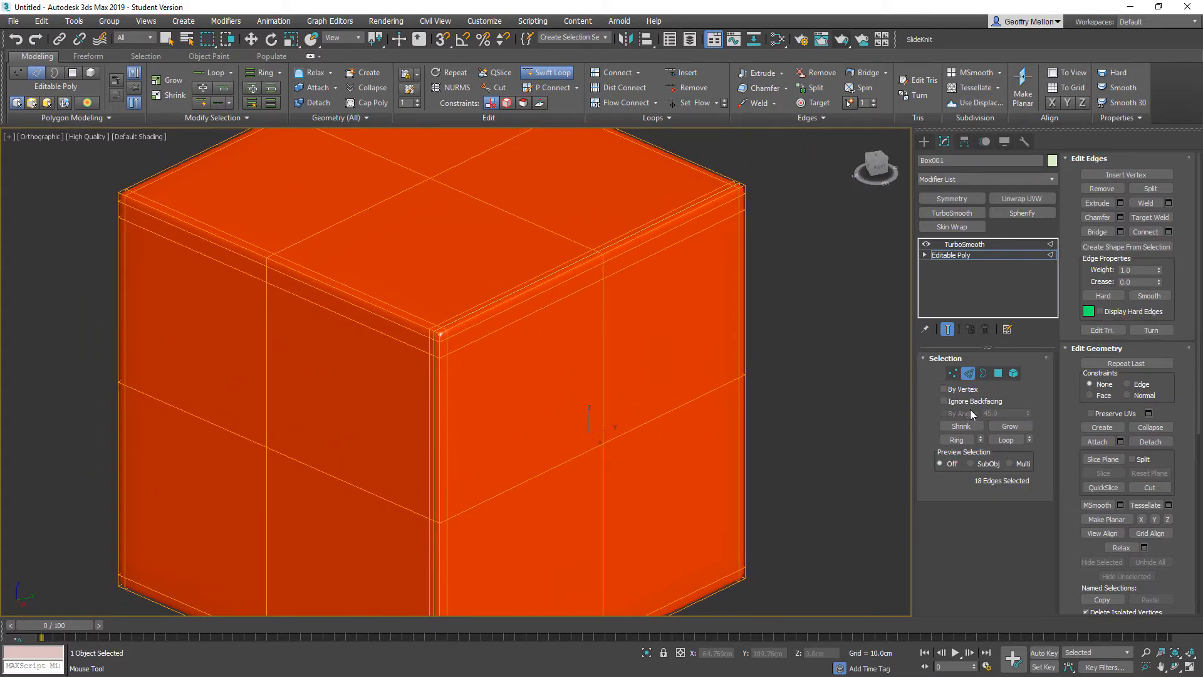
Leave the edge sub-object level and inspect the tightened box's edges and corners without the cage
left_click(965, 374)
scroll(643, 295, "down", 5)
middle_click_drag(643, 295, 878, 330, "alt")
scroll(551, 239, "up", 10)
scroll(564, 238, "down", 10)
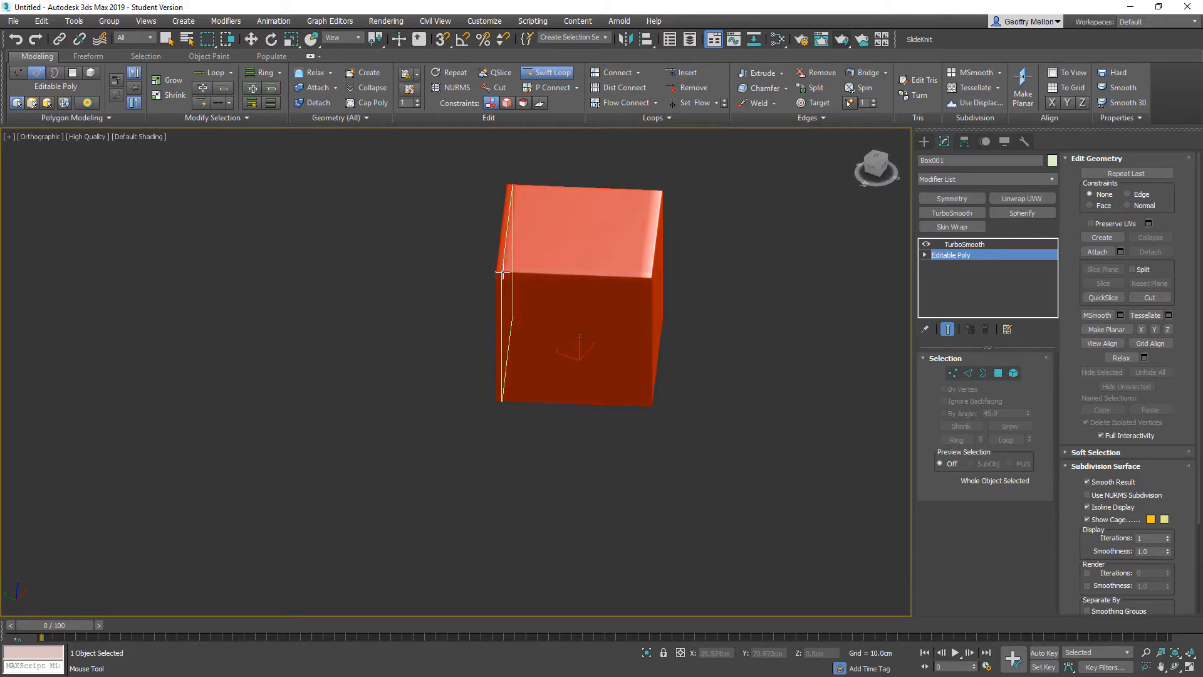
middle_click_drag(564, 349, 635, 376, "alt")
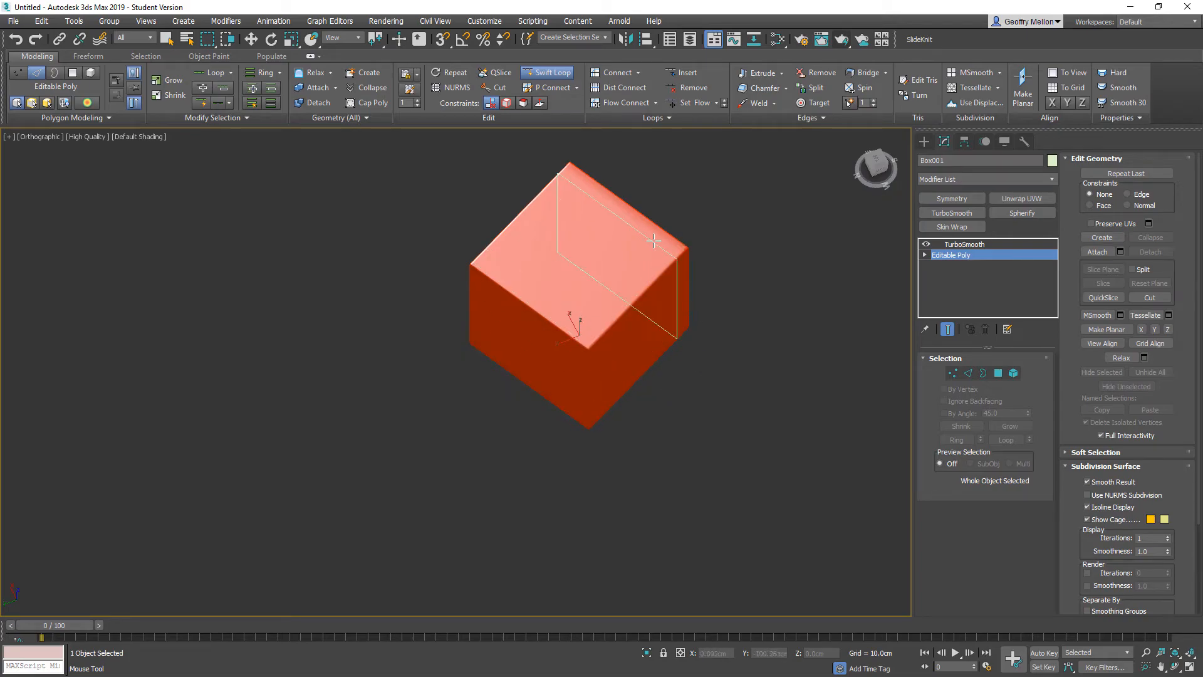
middle_click_drag(771, 376, 739, 400, "alt")
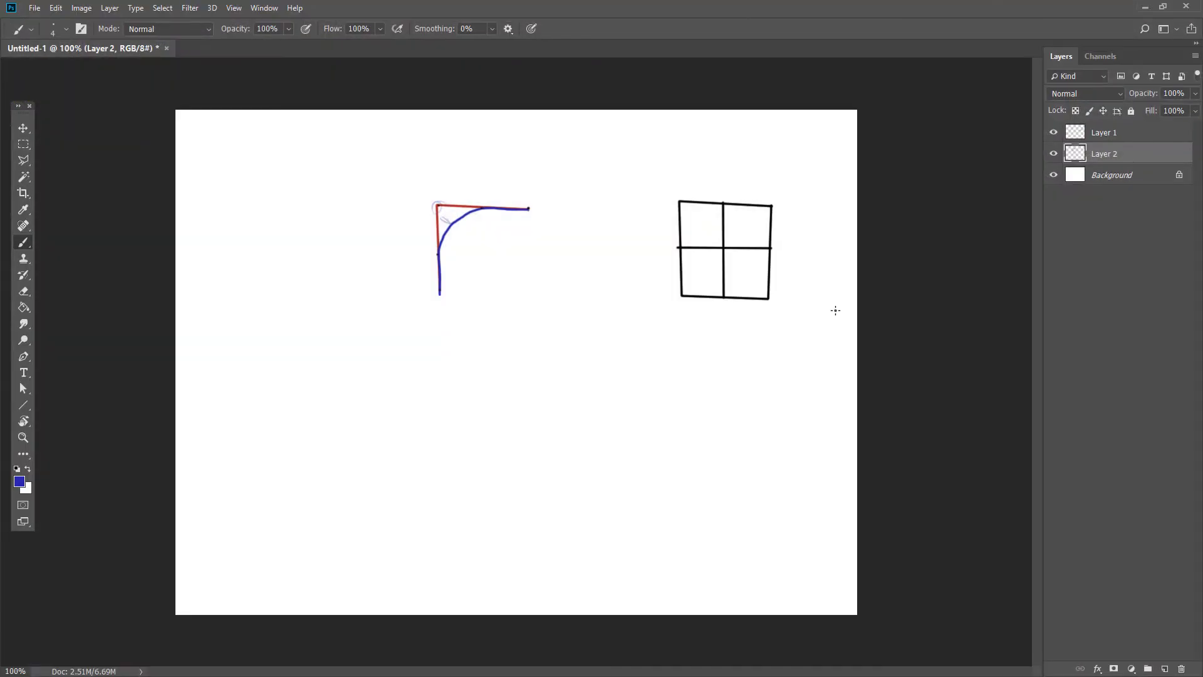
Switch to Photoshop and brush a row and a column of blue dots meeting at a corner, below the existing corner sketch
left_click(673, 380)
left_click(586, 377, "shift")
key("ctrl+z")
key("ctrl+shift+z")
key("ctrl+z")
left_click(573, 379)
left_click(453, 375)
left_click(449, 576, "shift")
key("ctrl+z")
mouse_move(572, 378)
left_mouse_down()
mouse_move(482, 384)
mouse_move(451, 415)
mouse_move(449, 479)
left_mouse_up()
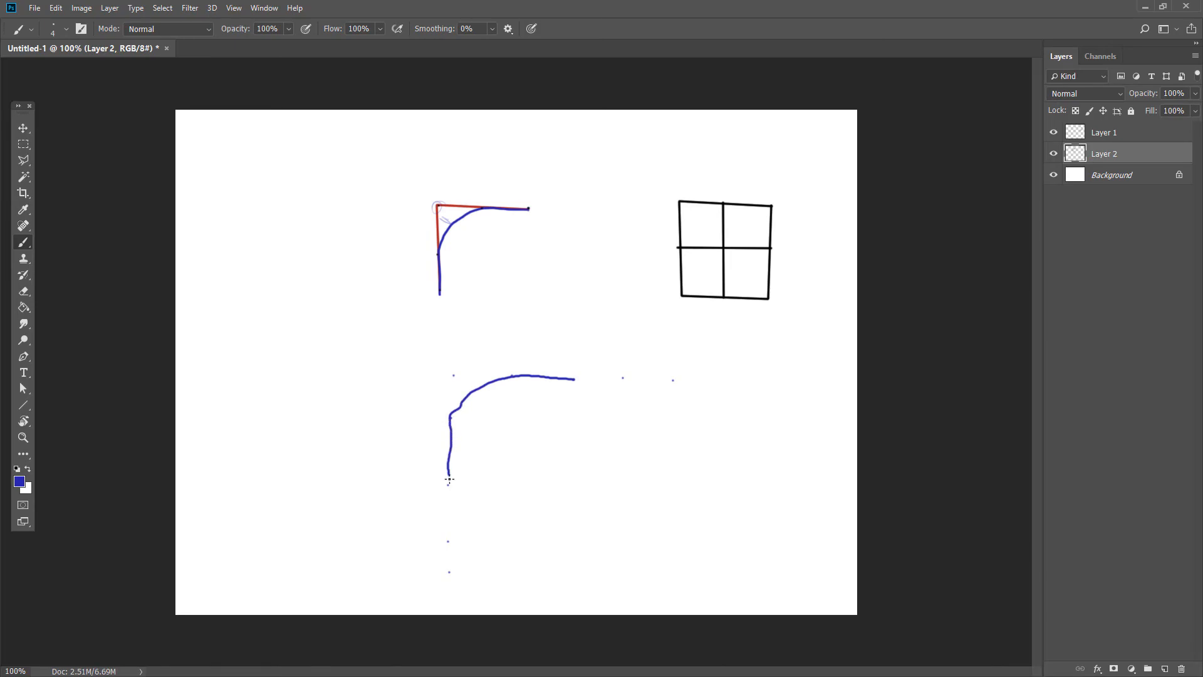
key("ctrl+z")
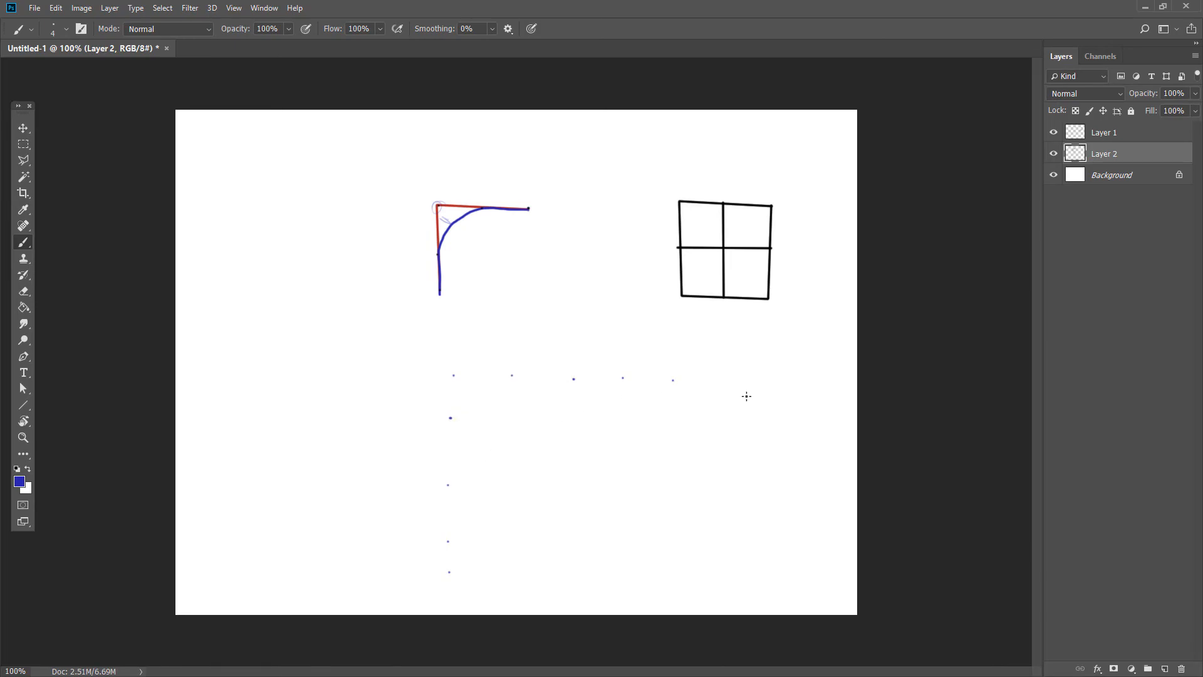
left_click_drag(573, 379, 489, 379)
key("ctrl+z")
Draw a blue curve rounding the dotted corner, extended by straight strokes along the remaining dots in both directions
mouse_move(574, 379)
left_mouse_down()
mouse_move(494, 376)
mouse_move(452, 425)
mouse_move(449, 475)
left_mouse_up()
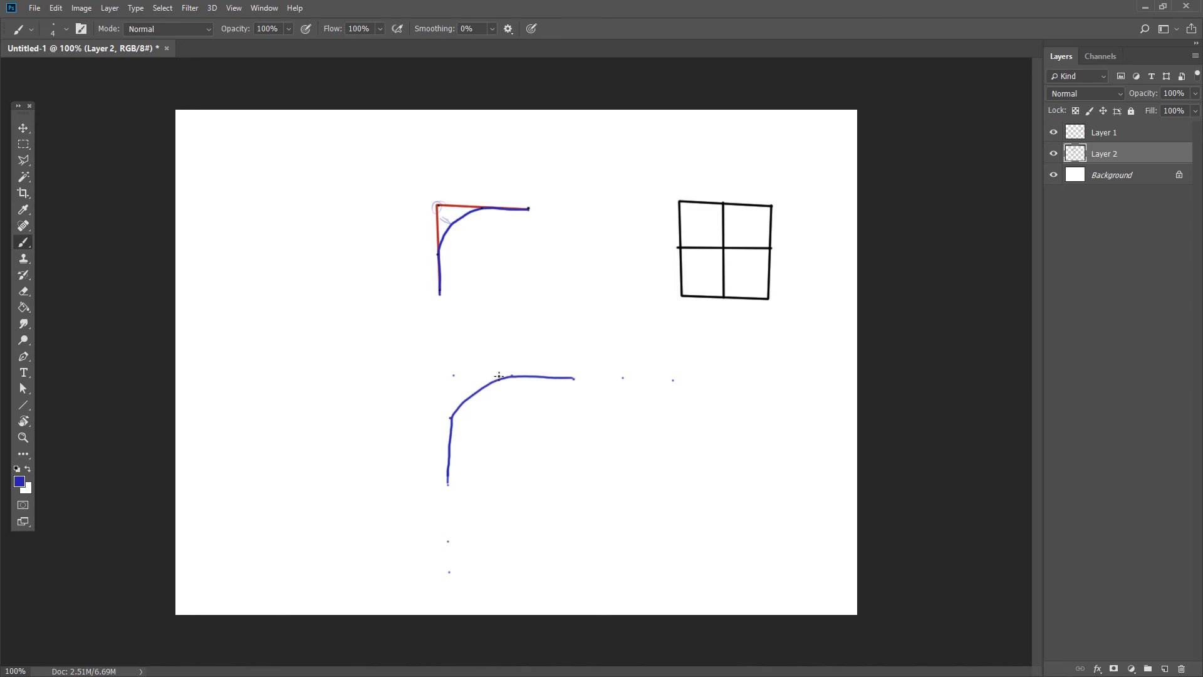
left_click_drag(578, 375, 726, 382)
left_click_drag(447, 488, 451, 577)
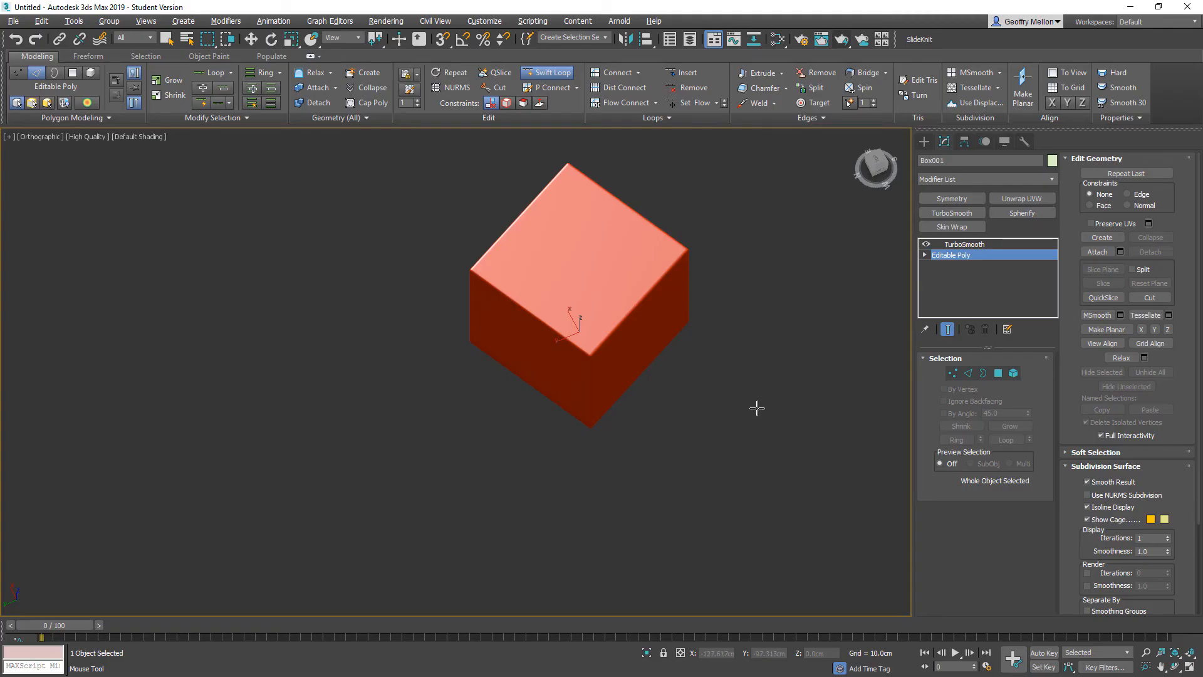
Switch back to 3ds Max and view the smoothed box from another side
middle_click_drag(758, 411, 675, 364, "alt")
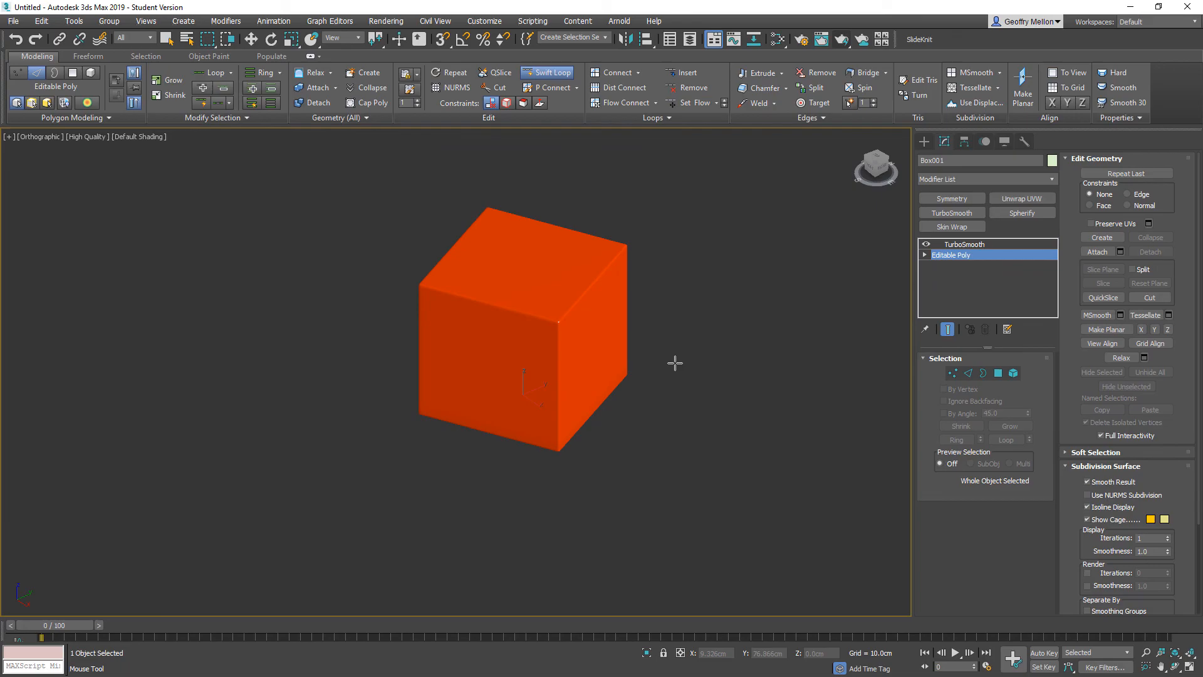